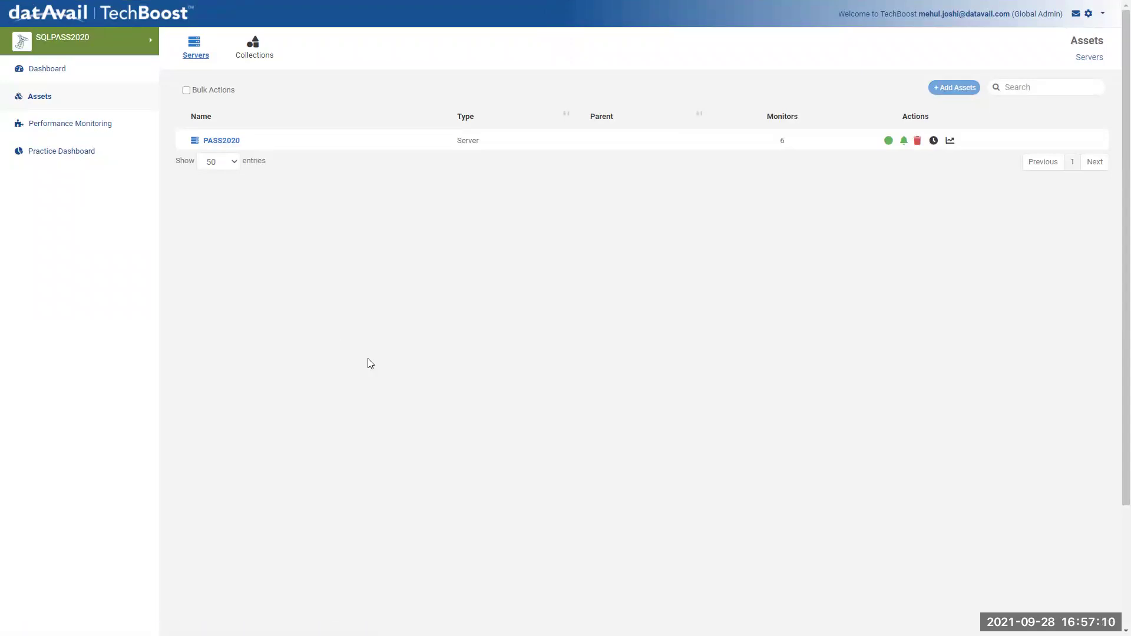
Step: Open the SQL Server Practice Dashboard and review its full list of child asset monitors, with their targets, thresholds and frequencies
click(61, 151)
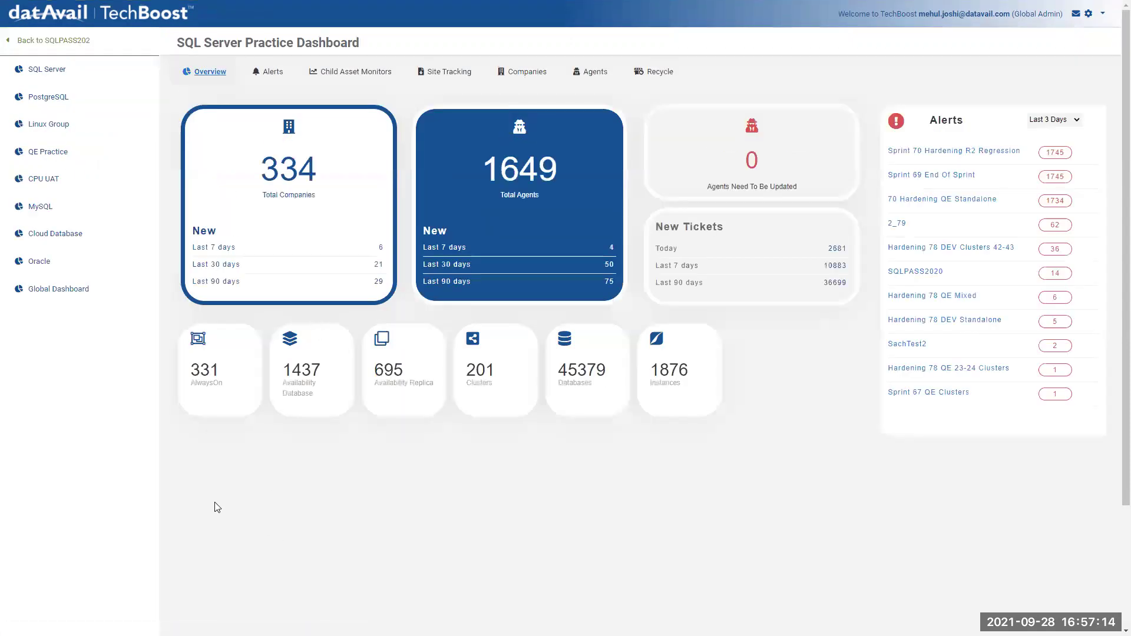
drag(176, 44, 395, 47)
click(354, 73)
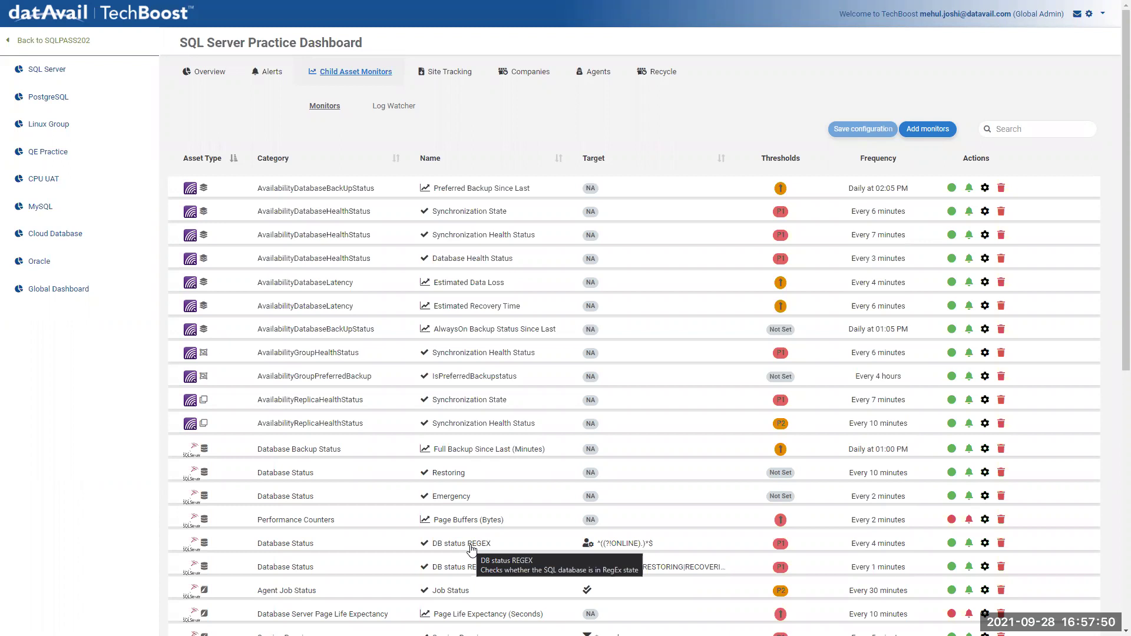
scroll(619, 184, down, 7)
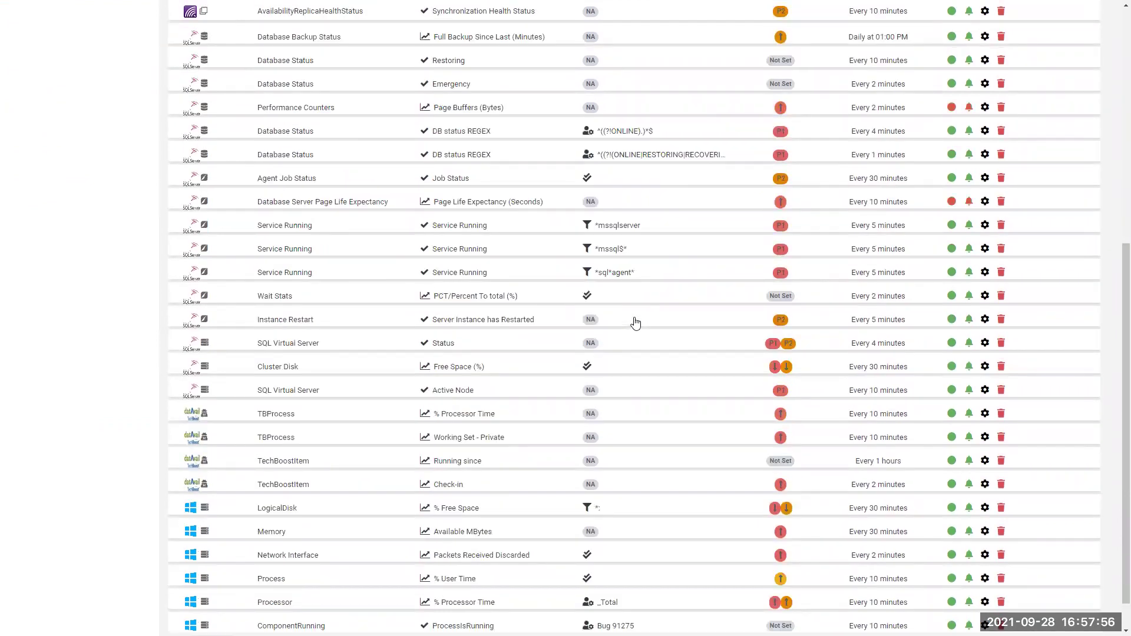
scroll(635, 322, down, 1)
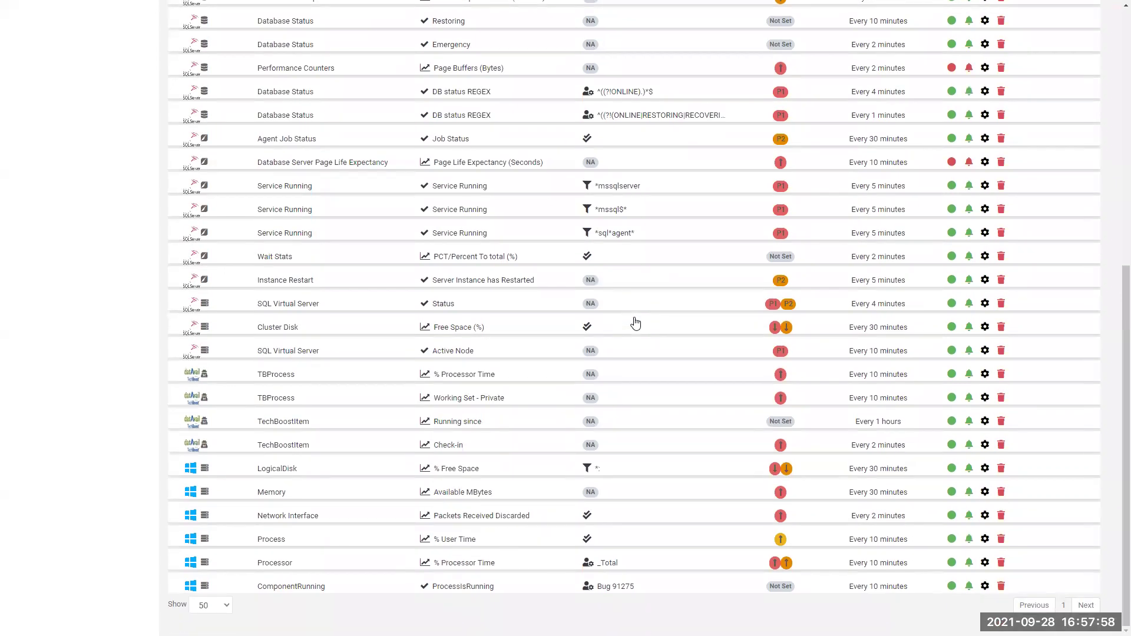
scroll(635, 323, up, 6)
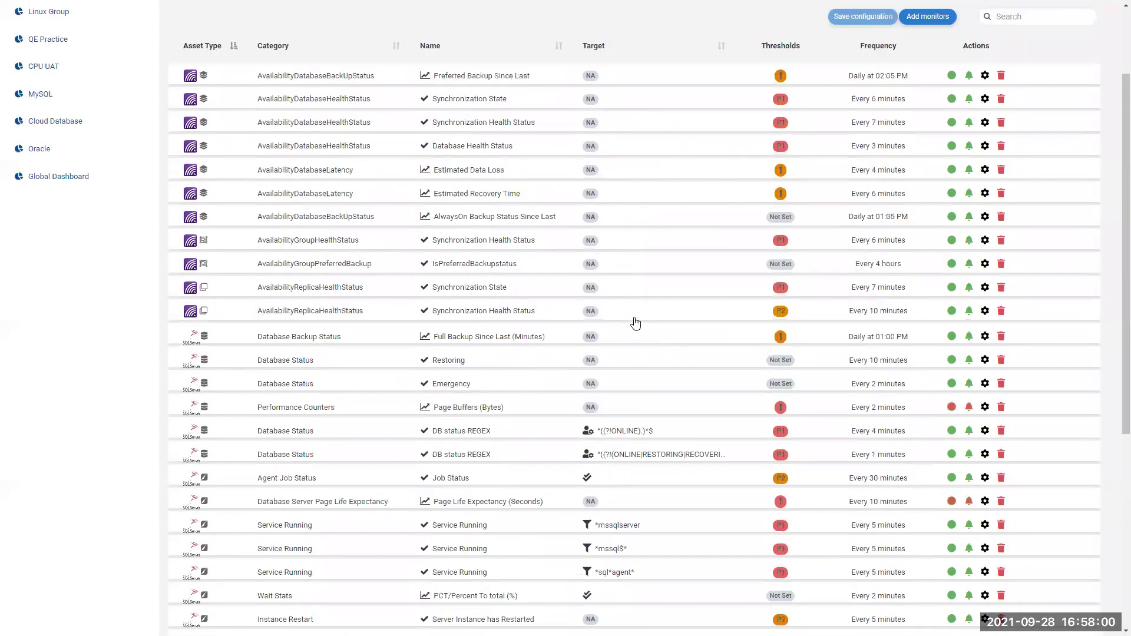
scroll(635, 323, up, 2)
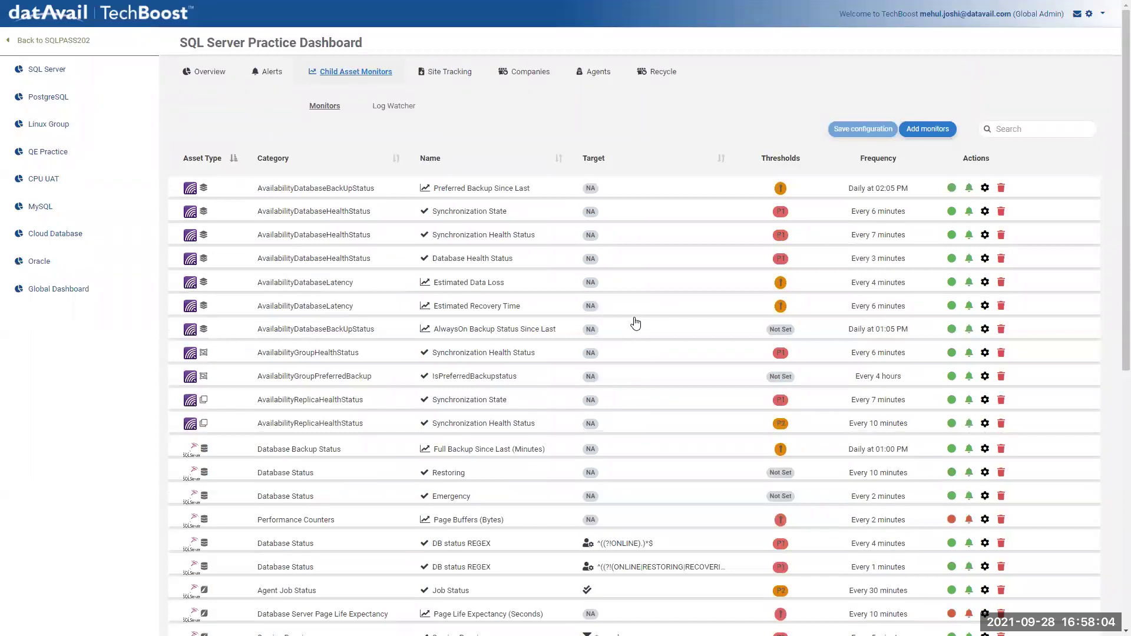
scroll(626, 333, down, 5)
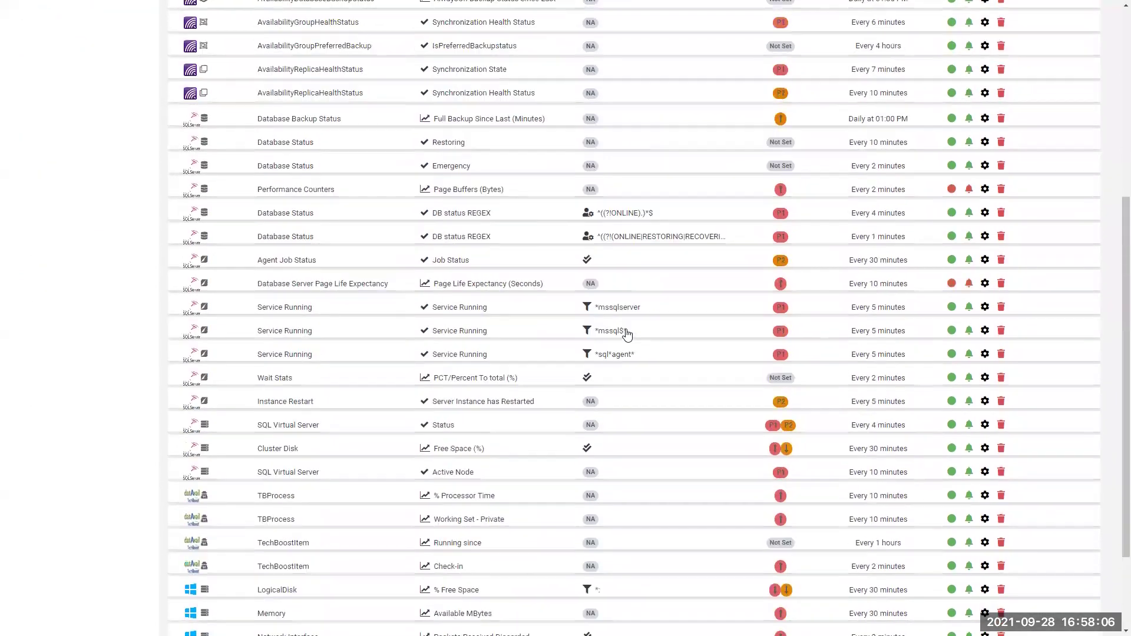
scroll(626, 331, up, 5)
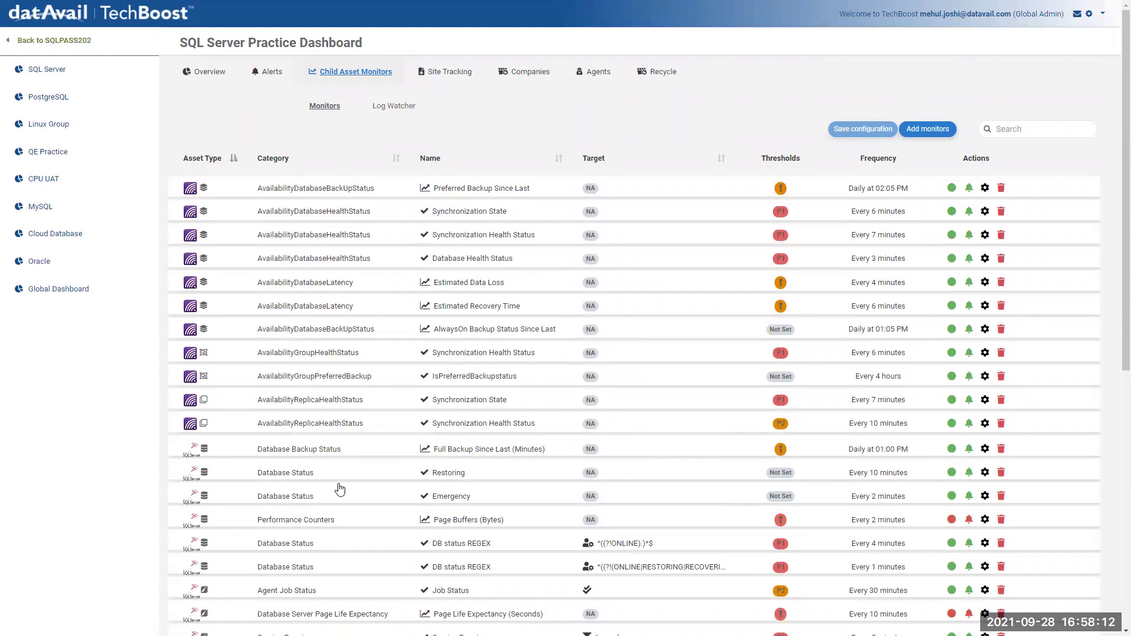
Step: Return to the SQLPASS2020 company dashboard and view the message details of the most recent DB status REGEX alert
click(55, 40)
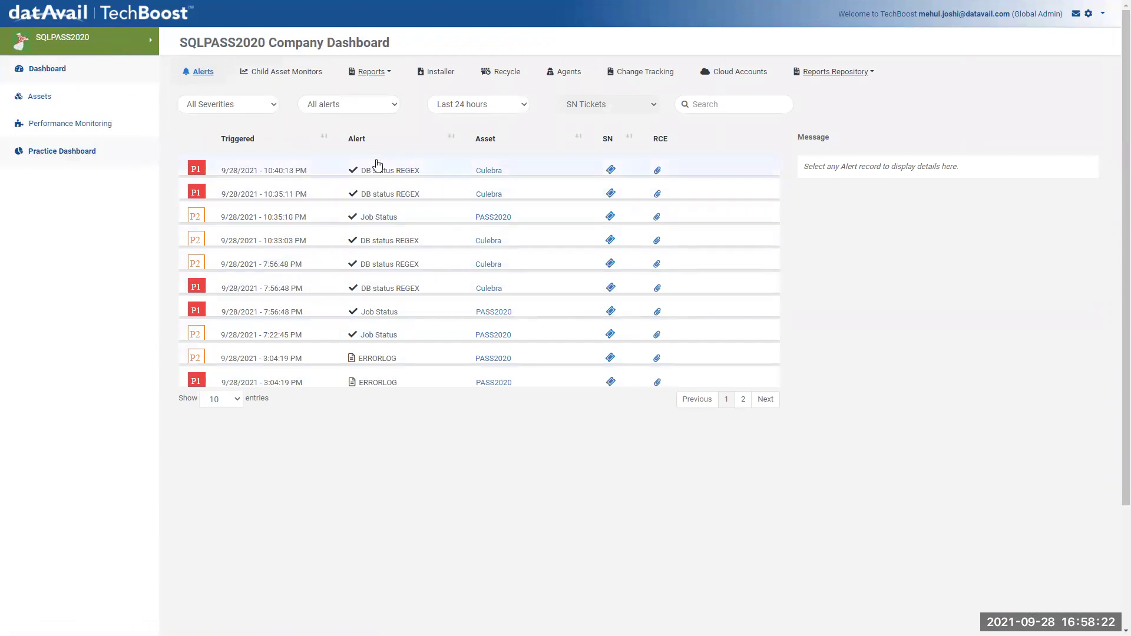
click(388, 174)
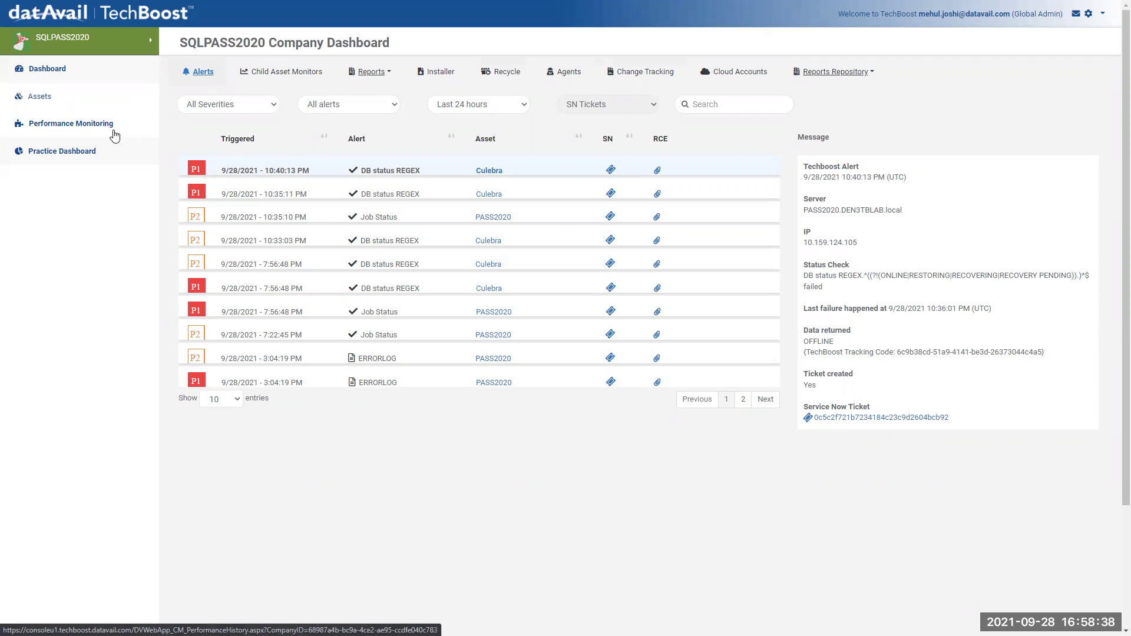
Step: Browse the company's assets down to the databases of the PASS2020 instance and check the monitor count for Culebra
click(39, 104)
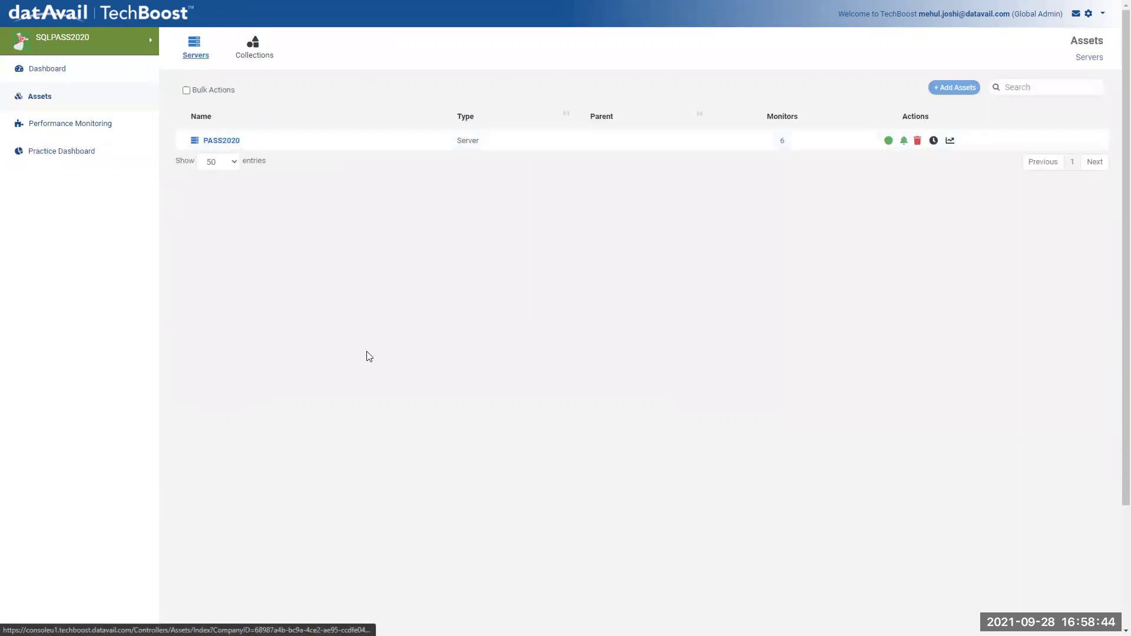
click(215, 144)
click(231, 182)
double_click(214, 223)
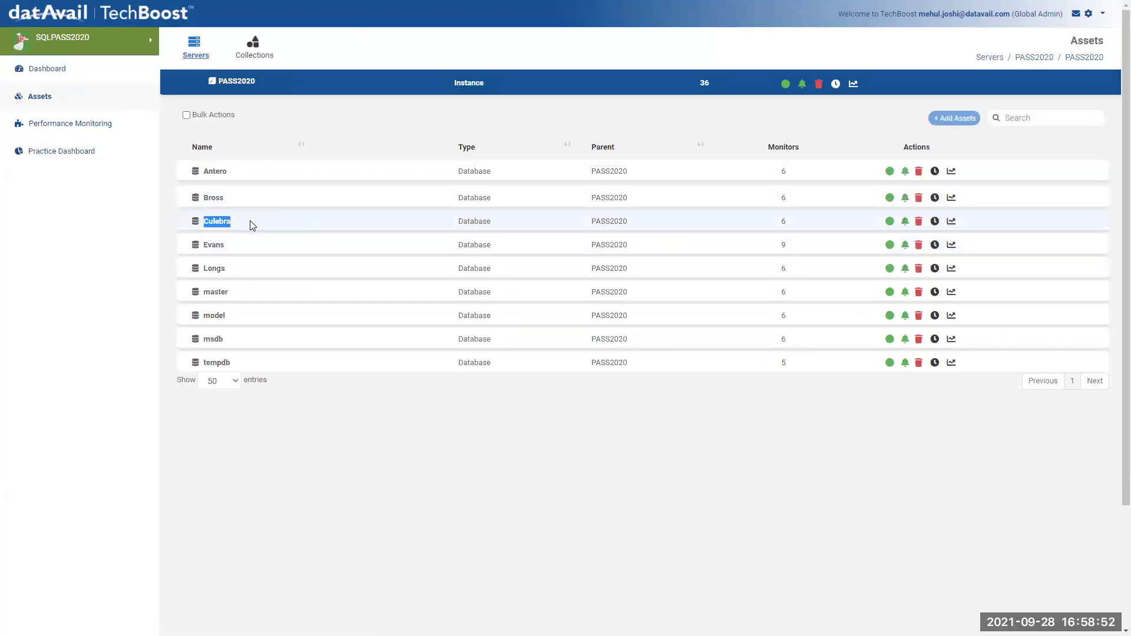
double_click(782, 222)
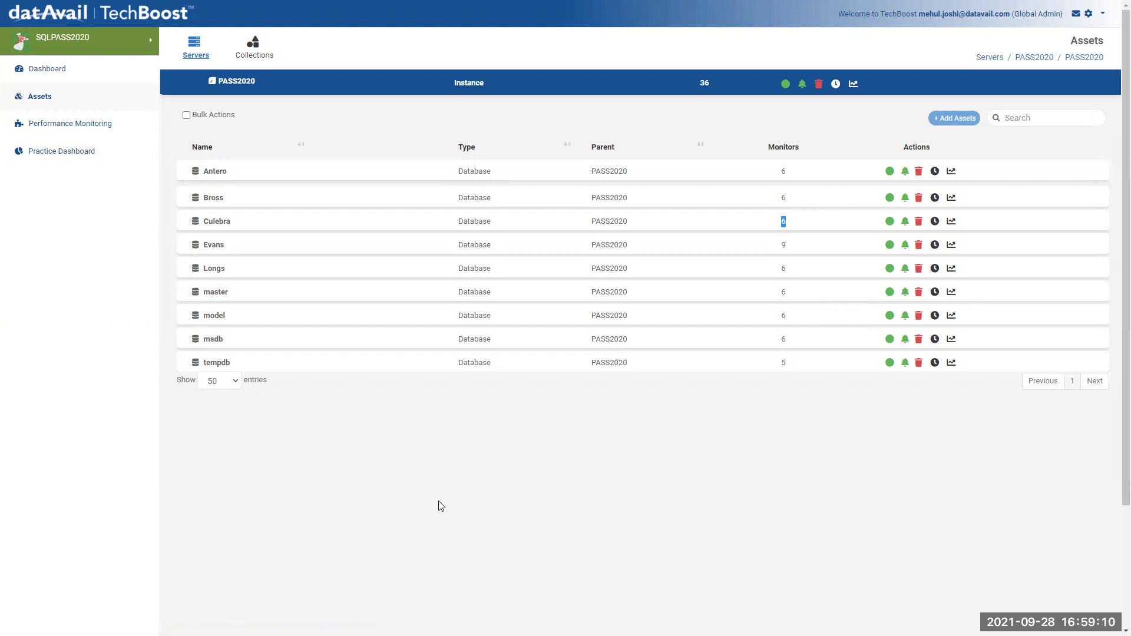
Step: Configure a performance monitoring chart of Server.PASS2020 with the Processor % Processor Time monitor for the _Total target
click(59, 130)
click(212, 131)
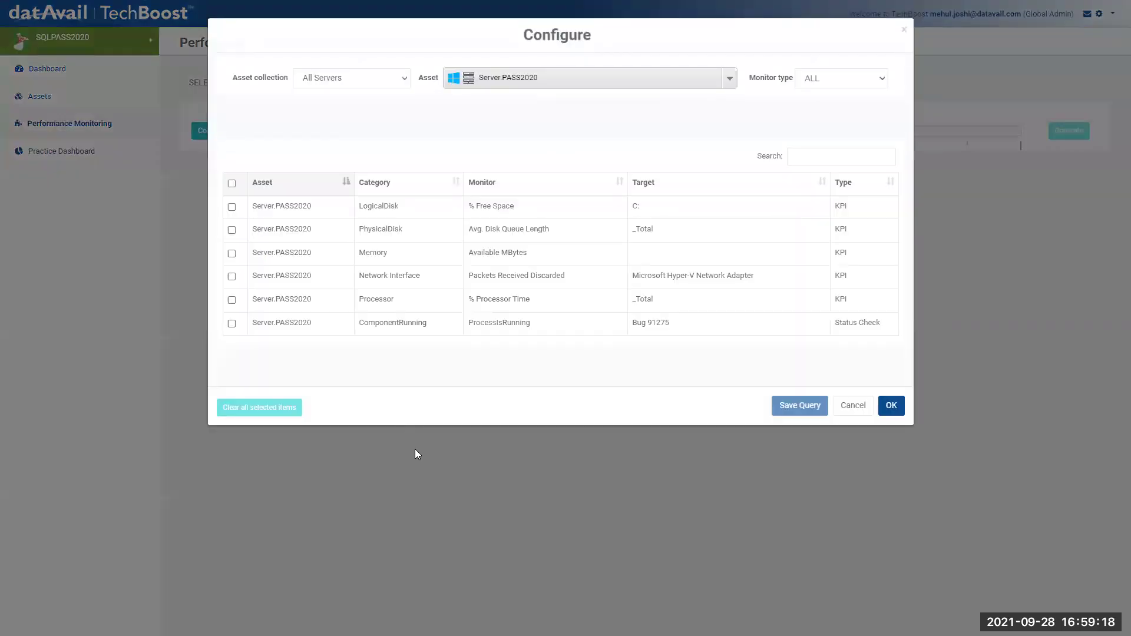
click(232, 300)
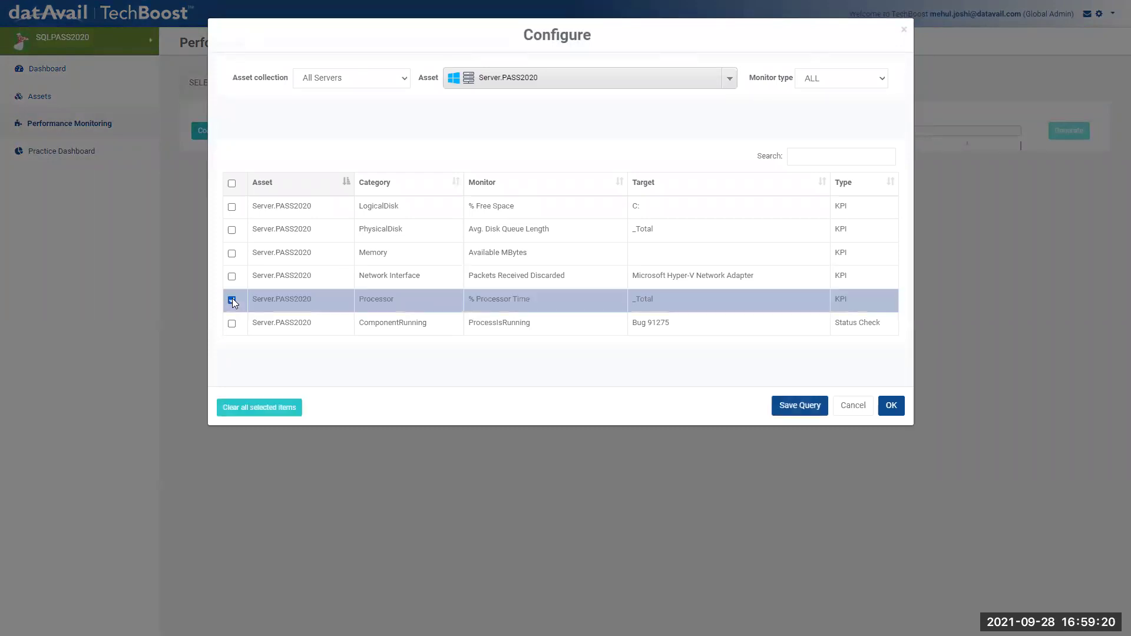
click(890, 405)
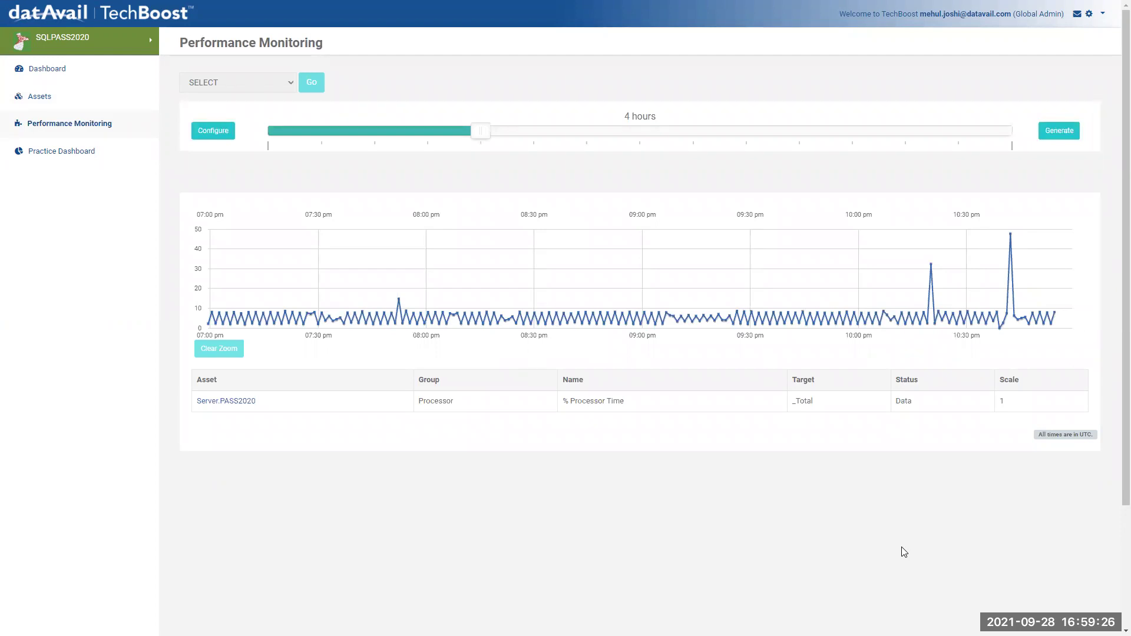
Step: Extend the performance chart's time range to 24 hours and regenerate it
click(562, 139)
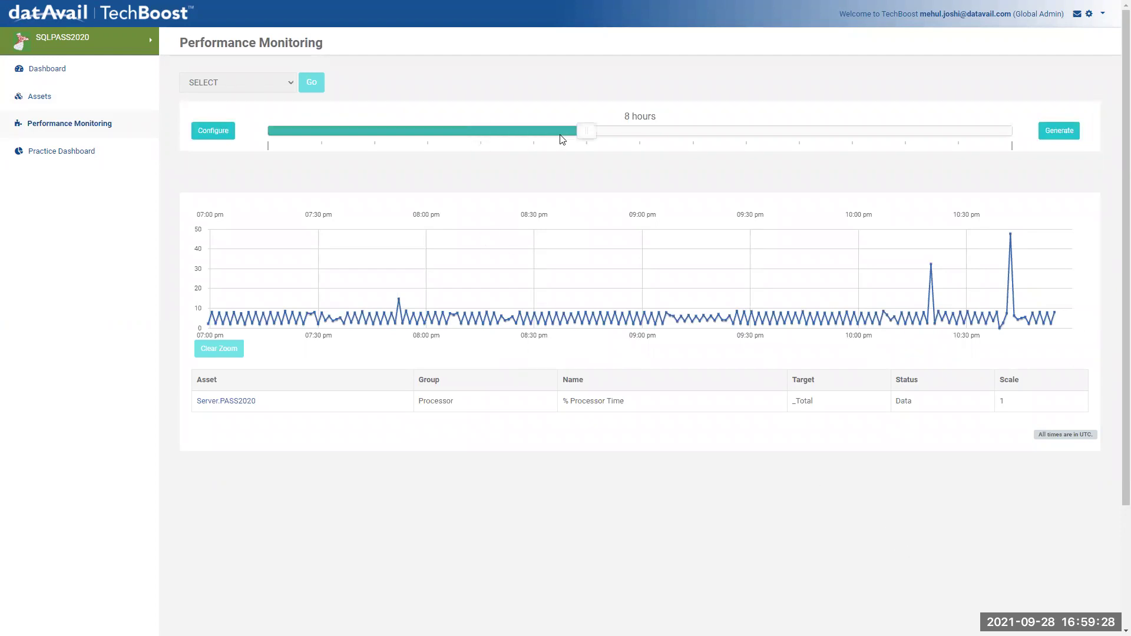
click(661, 140)
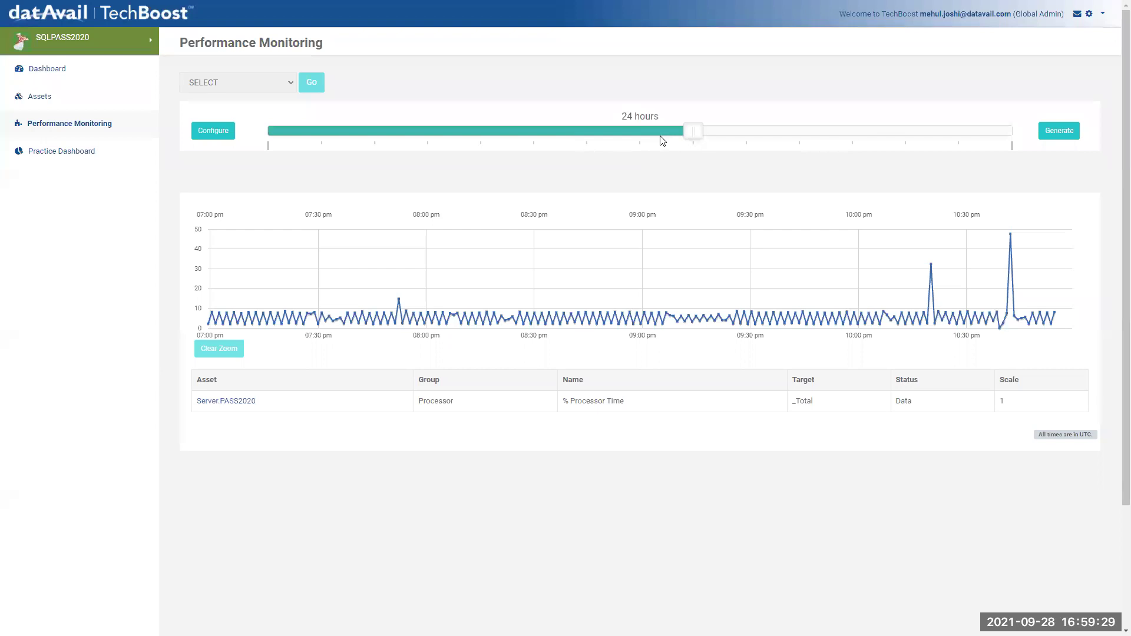
click(1058, 131)
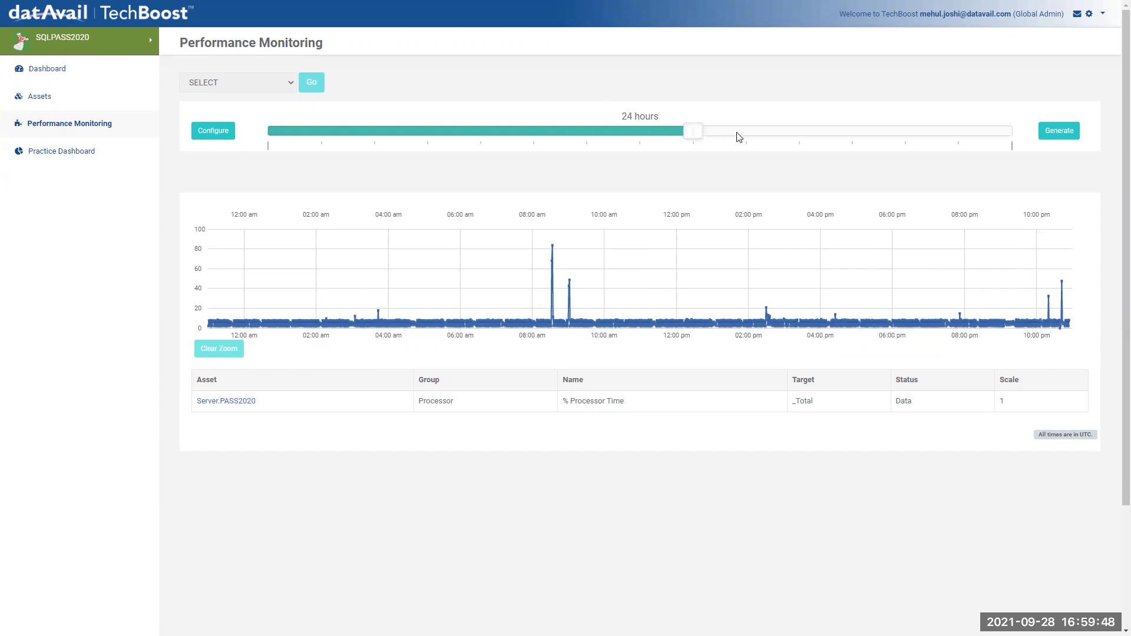
Step: Regenerate the processor time chart for a 3-day range and inspect the values of its highest spikes
click(757, 140)
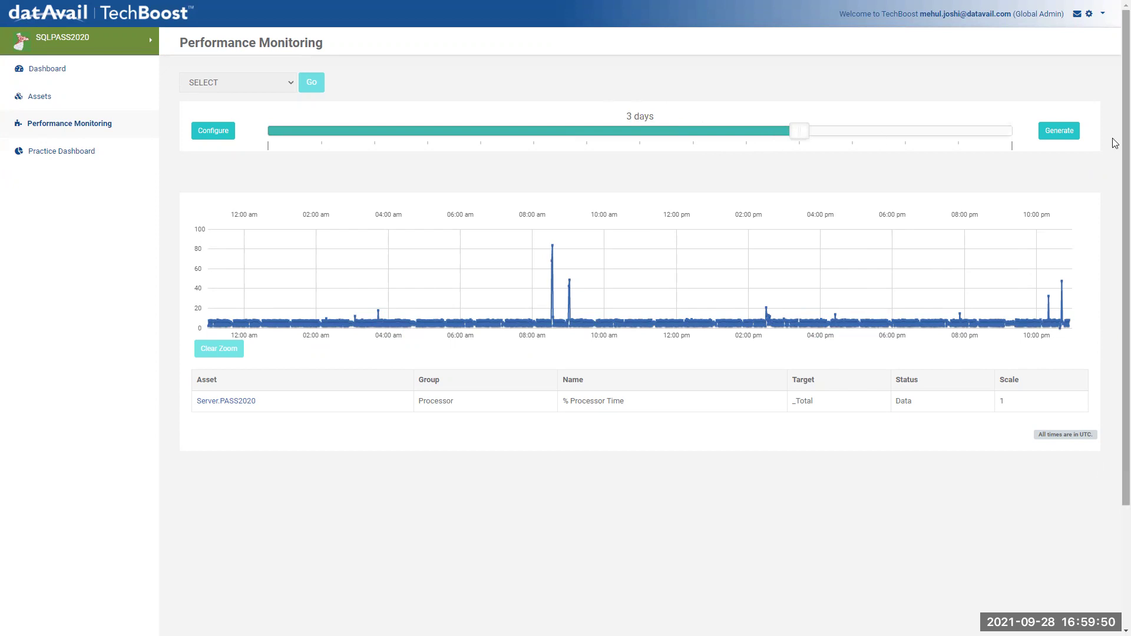
click(1059, 132)
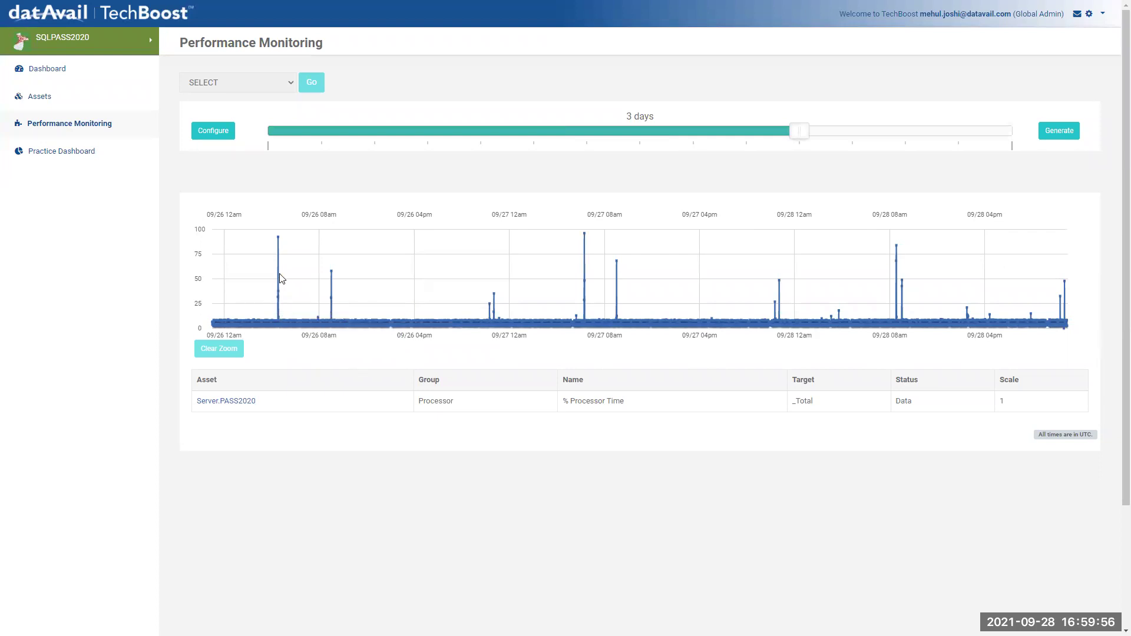
mouse_move(280, 236)
mouse_move(586, 237)
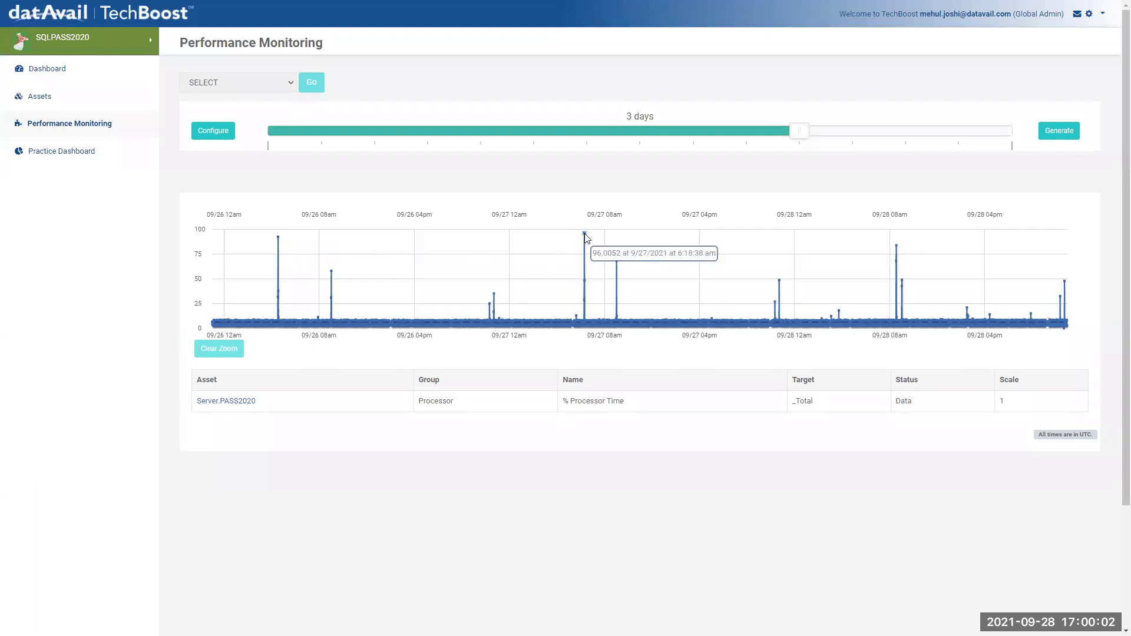
mouse_move(896, 248)
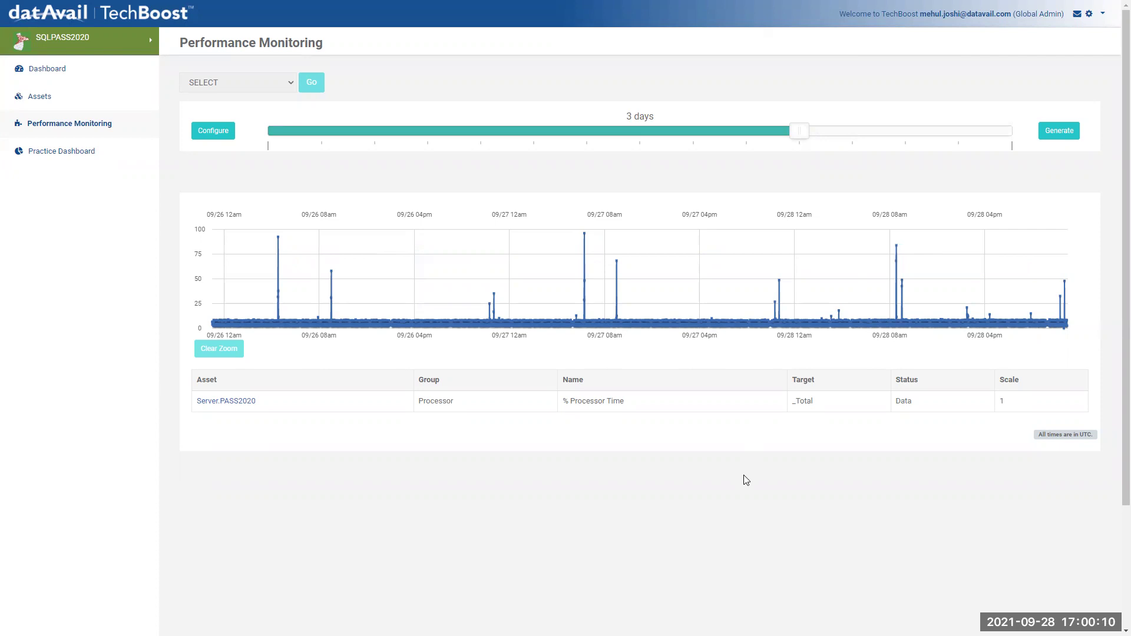
Step: Switch to the PASS2020 remote desktop session and examine the TechboostAgent installation folder and its path in File Explorer
key(alt+Tab)
key(alt+Tab)
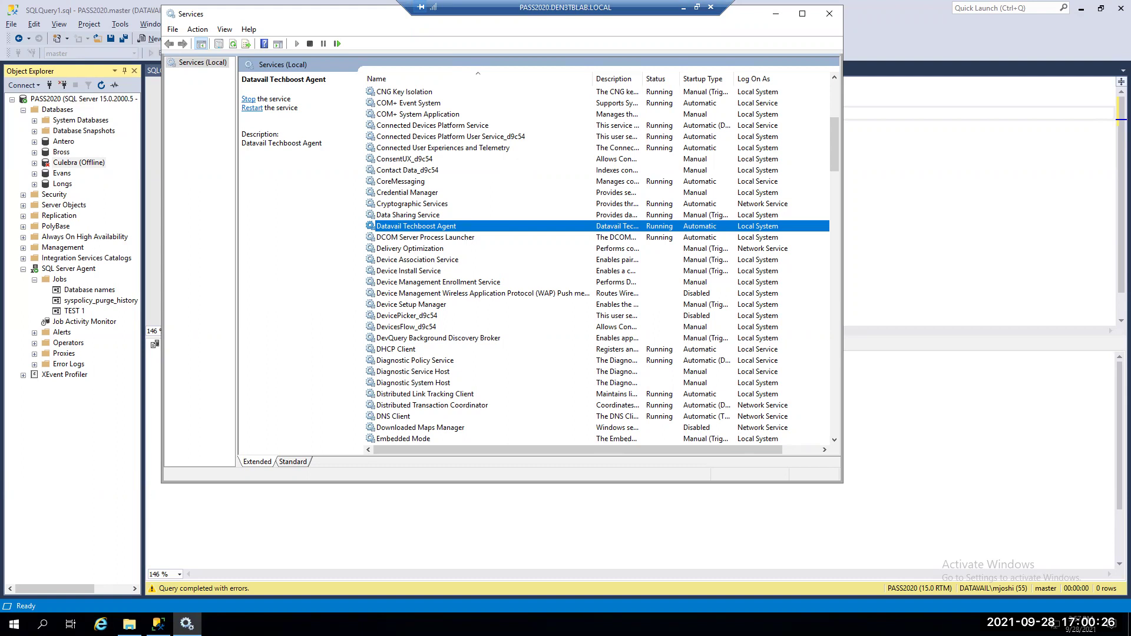
click(129, 624)
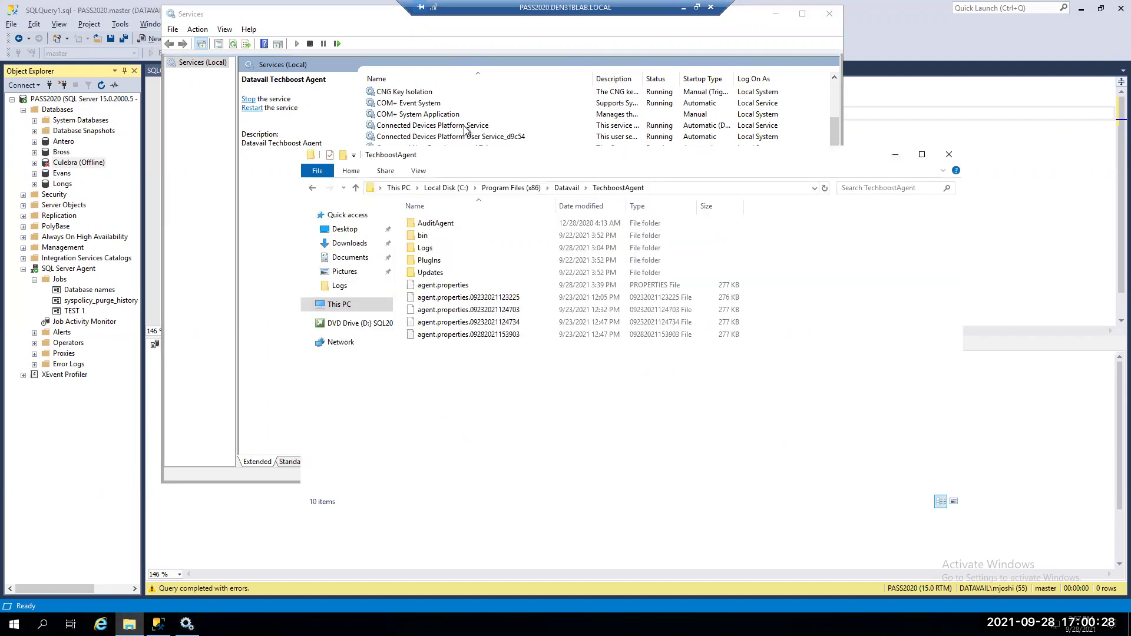
click(474, 148)
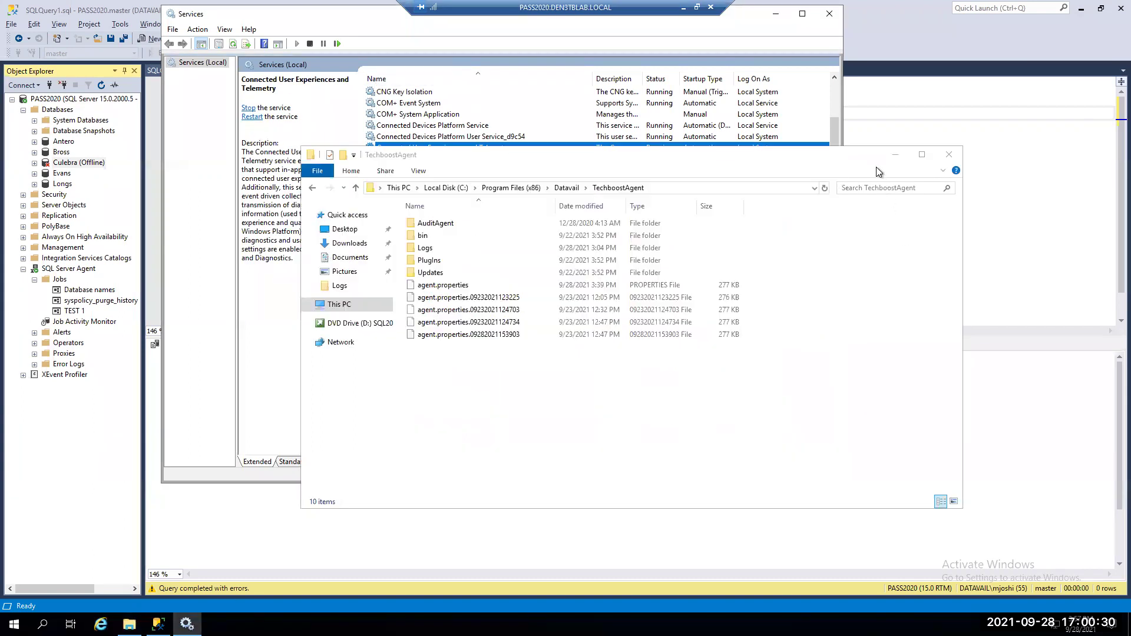
drag(875, 167, 717, 68)
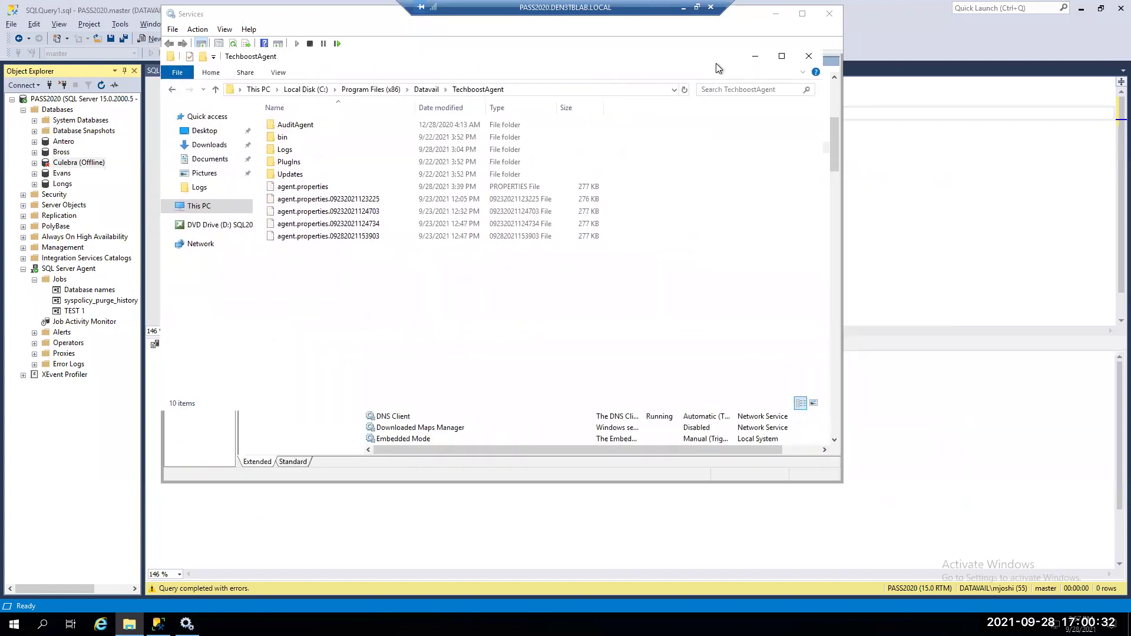
click(570, 87)
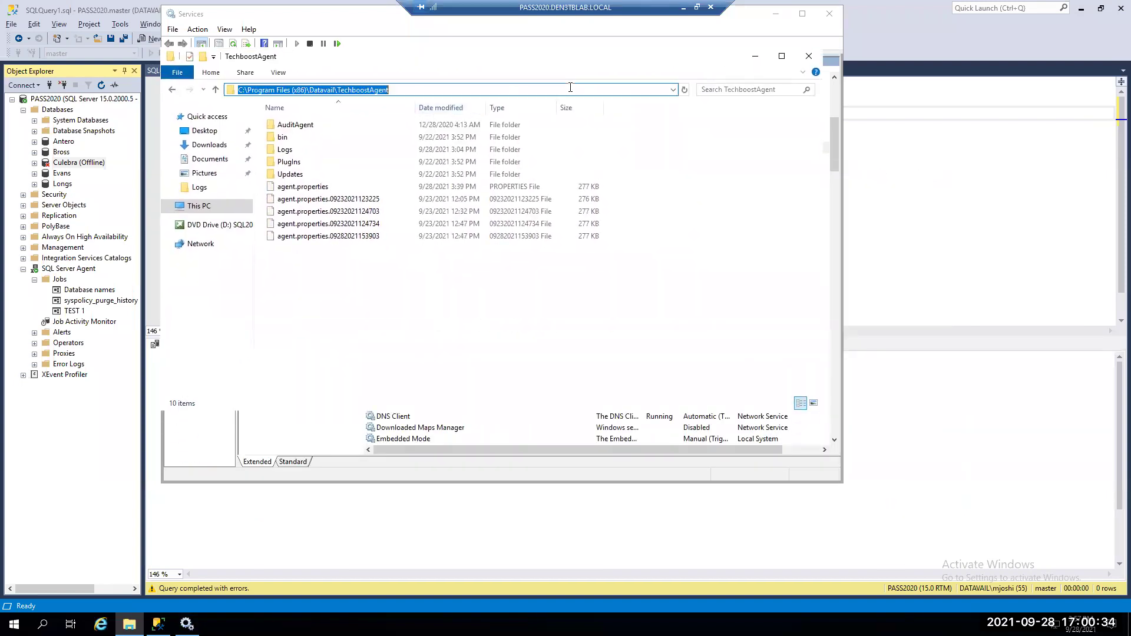
click(480, 312)
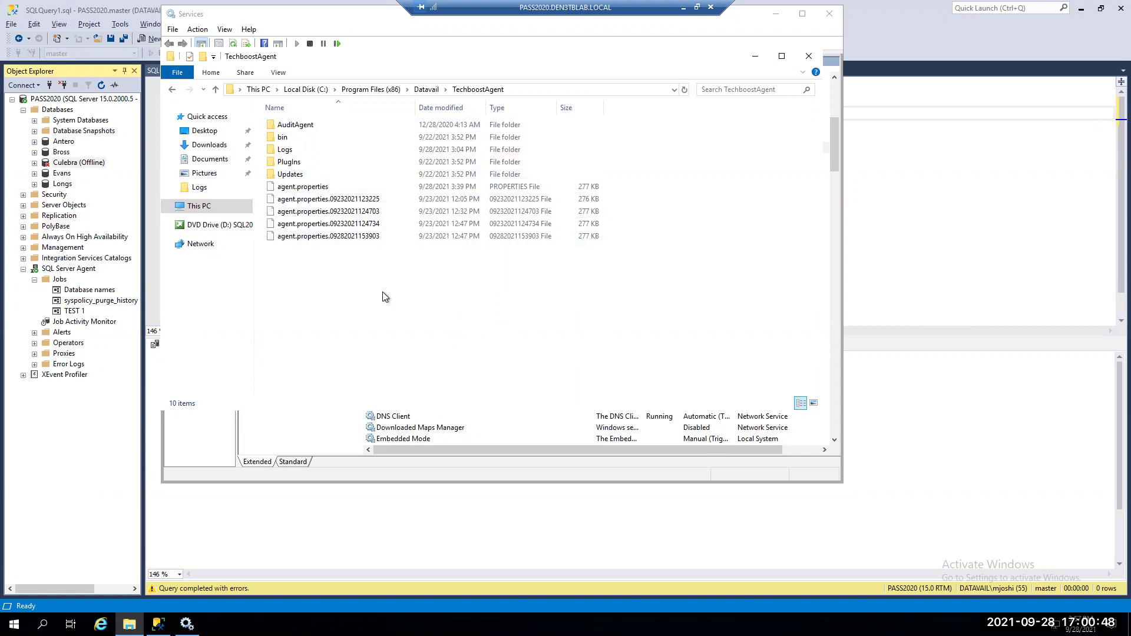
Step: Switch to SQL Server Management Studio and try to execute the selected message text "SQL Server restarted - THIS IS THE TEST" in the RAISERROR query
click(981, 439)
click(447, 247)
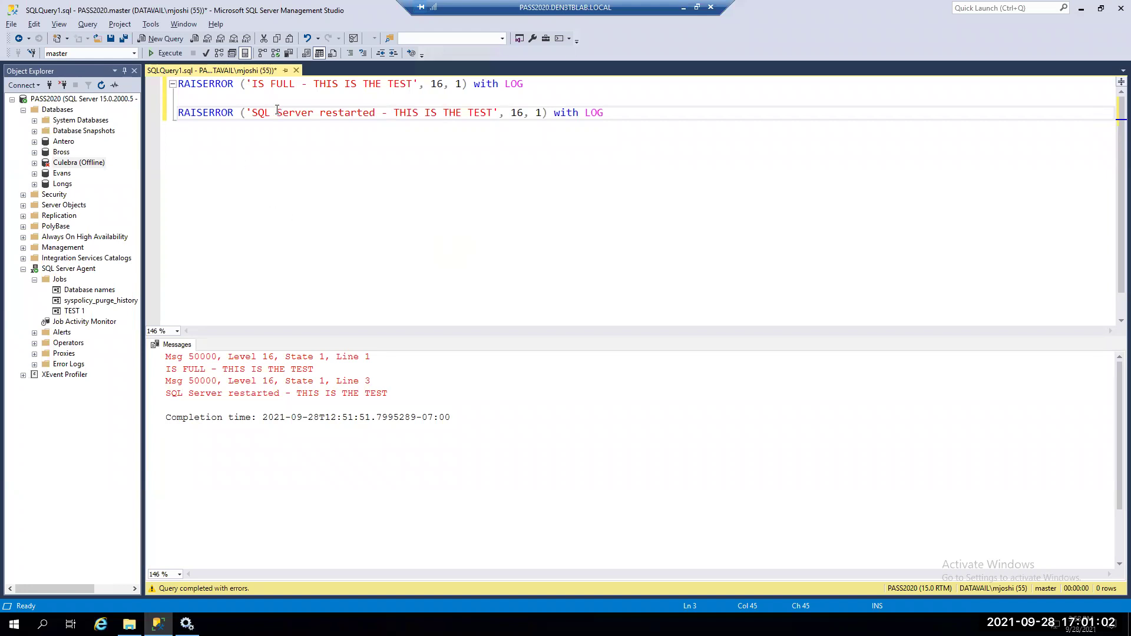
drag(252, 112, 497, 112)
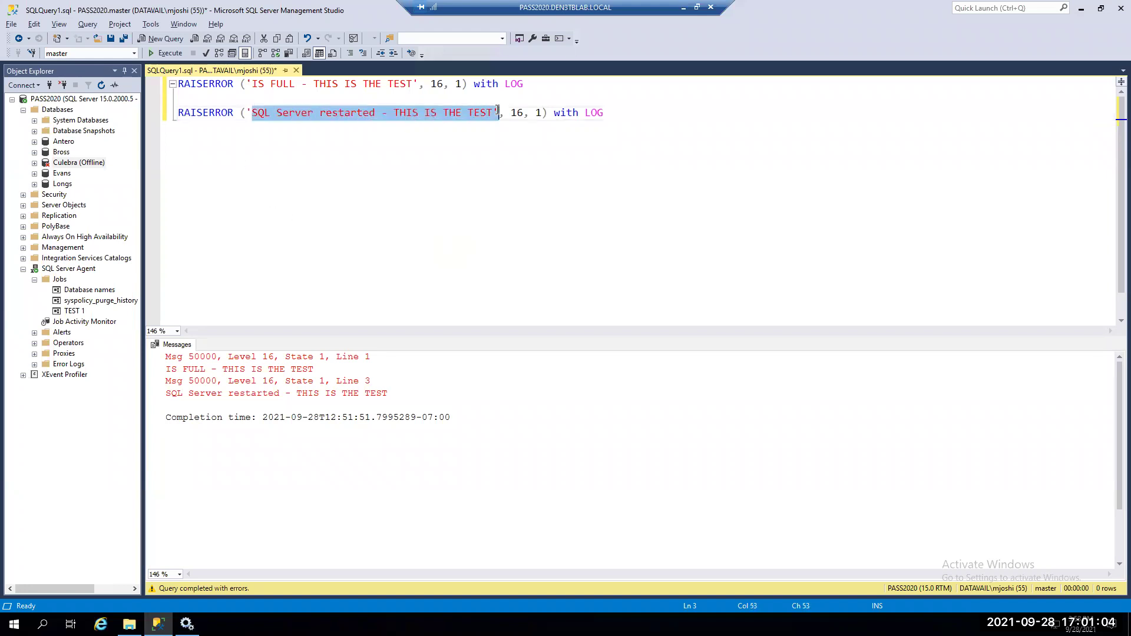
click(166, 53)
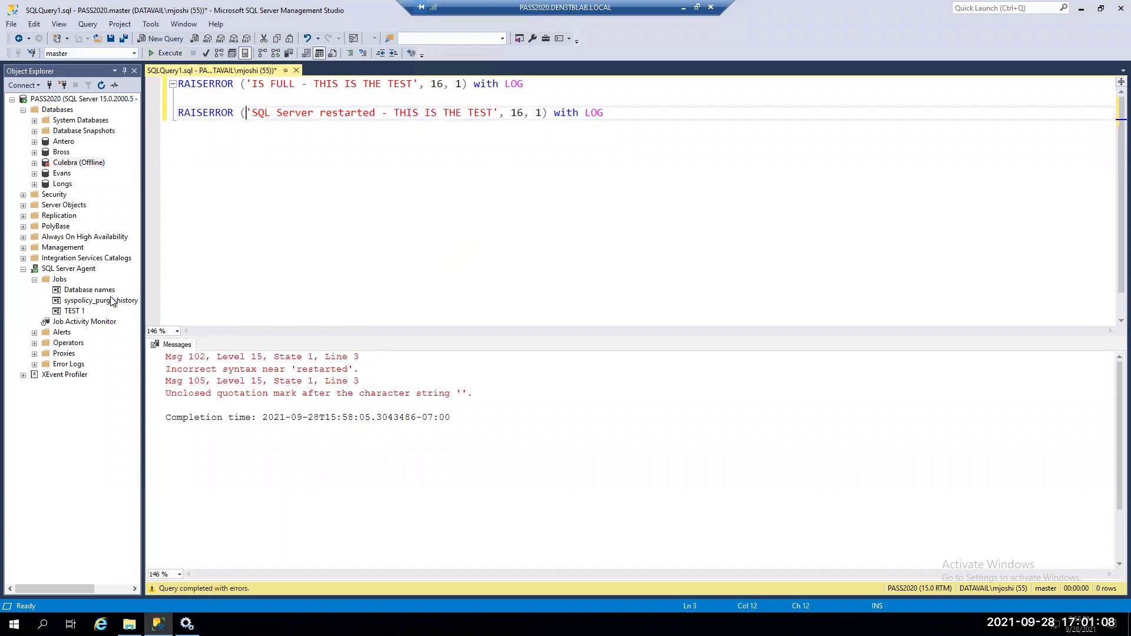
Step: Start the "Database names" SQL Server Agent job and close the Start Jobs dialog
right_click(90, 290)
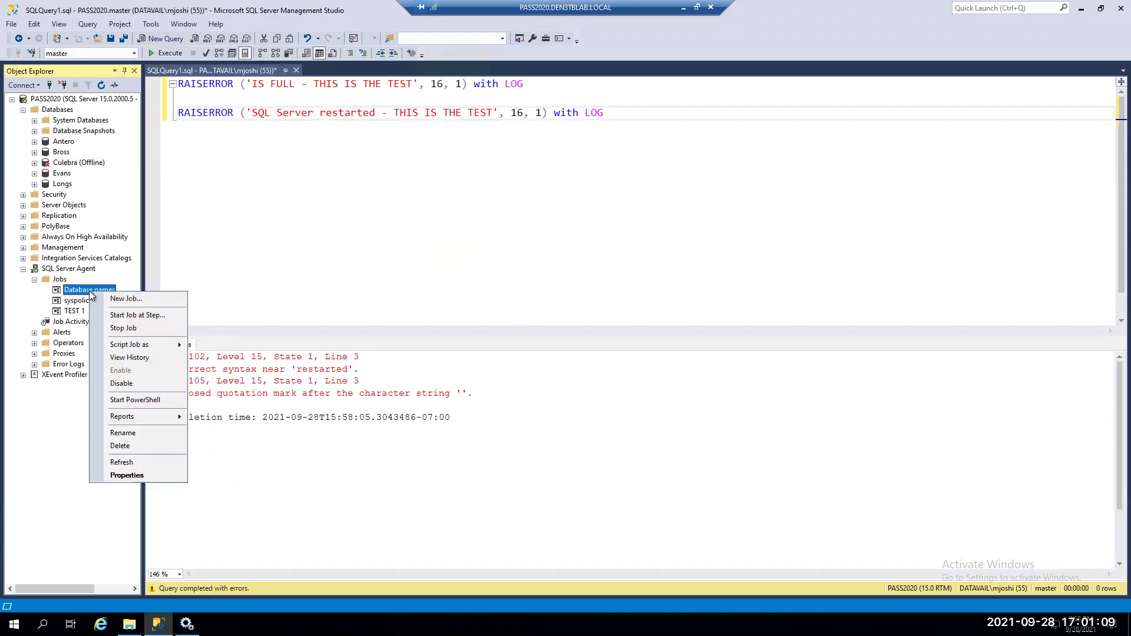
click(137, 315)
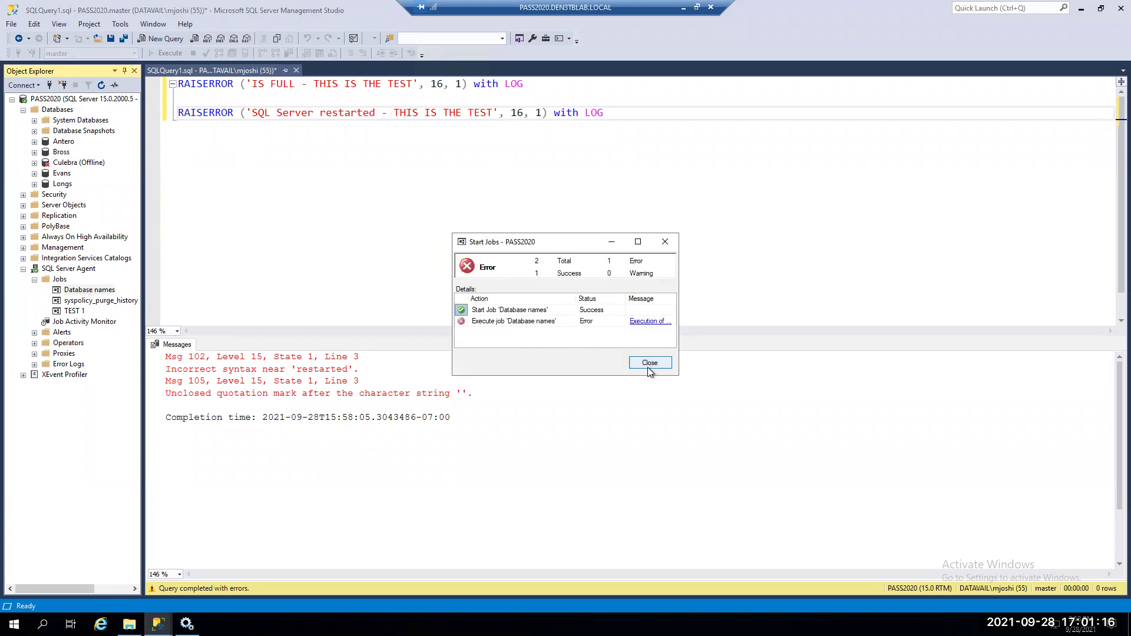
click(649, 362)
Step: Start the "TEST 1" SQL Server Agent job and close the Start Jobs dialog
right_click(70, 313)
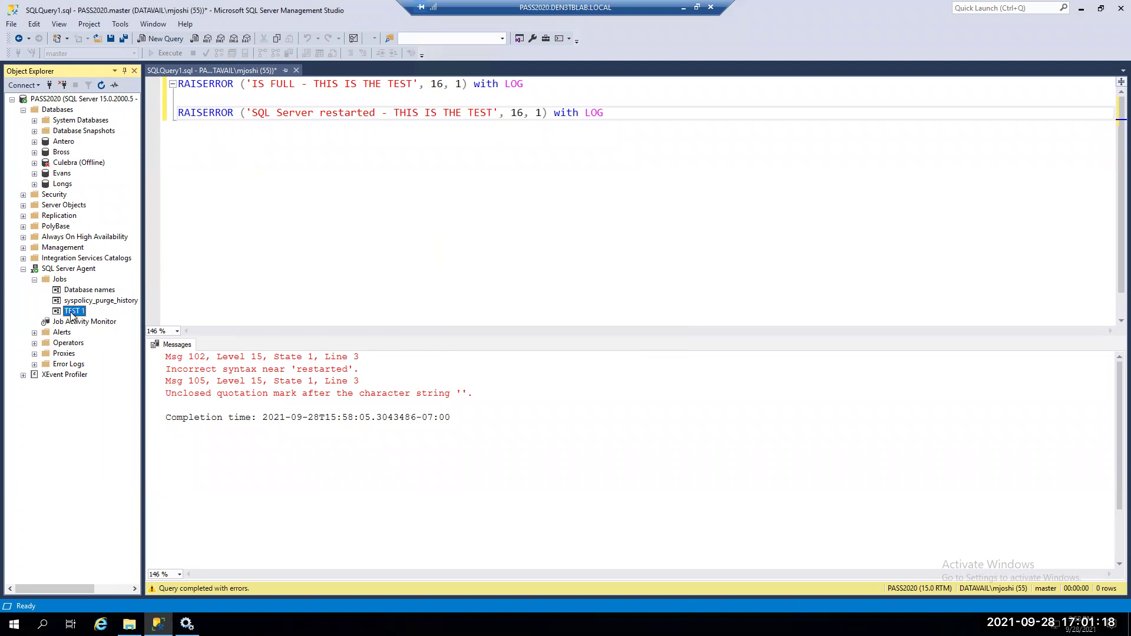
click(118, 335)
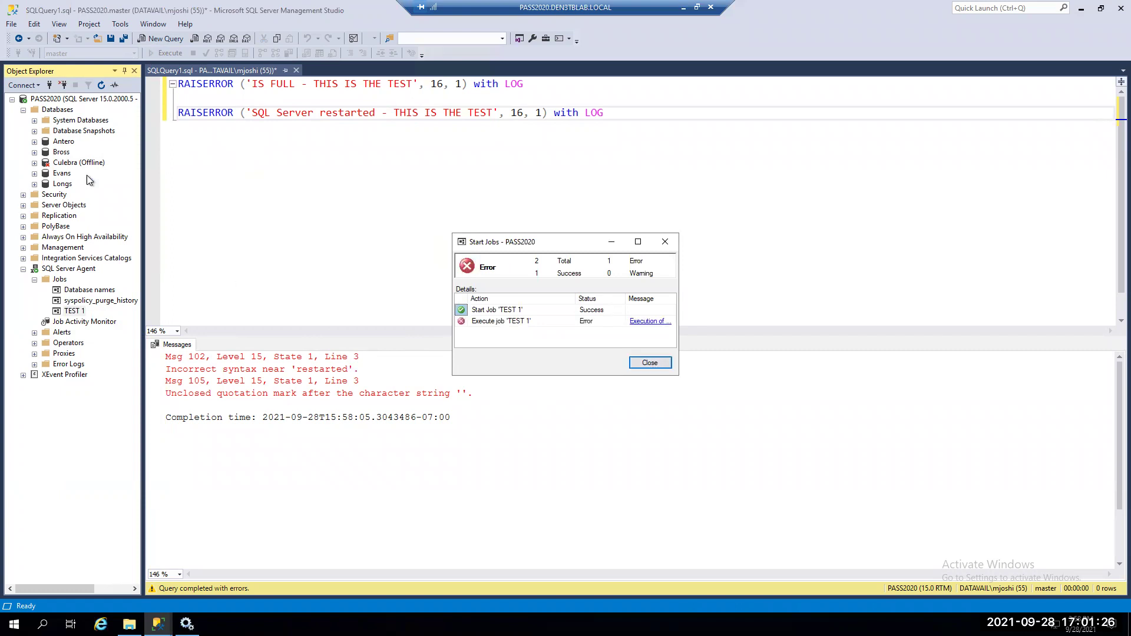
click(650, 361)
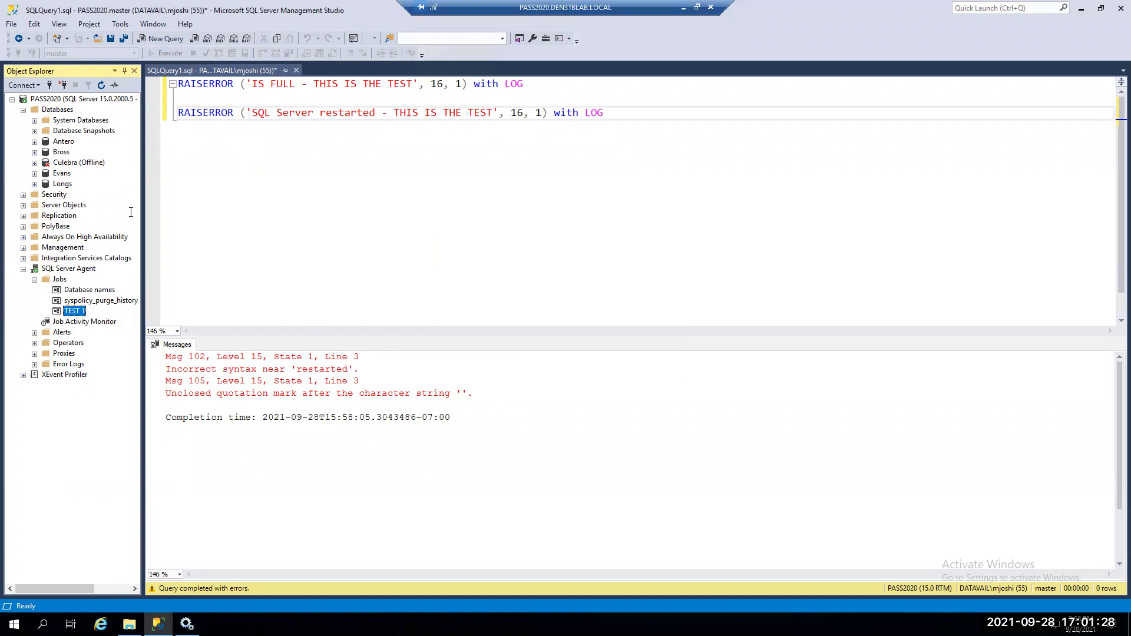
Step: Bring the offline Culebra database online and close the progress dialog
right_click(66, 166)
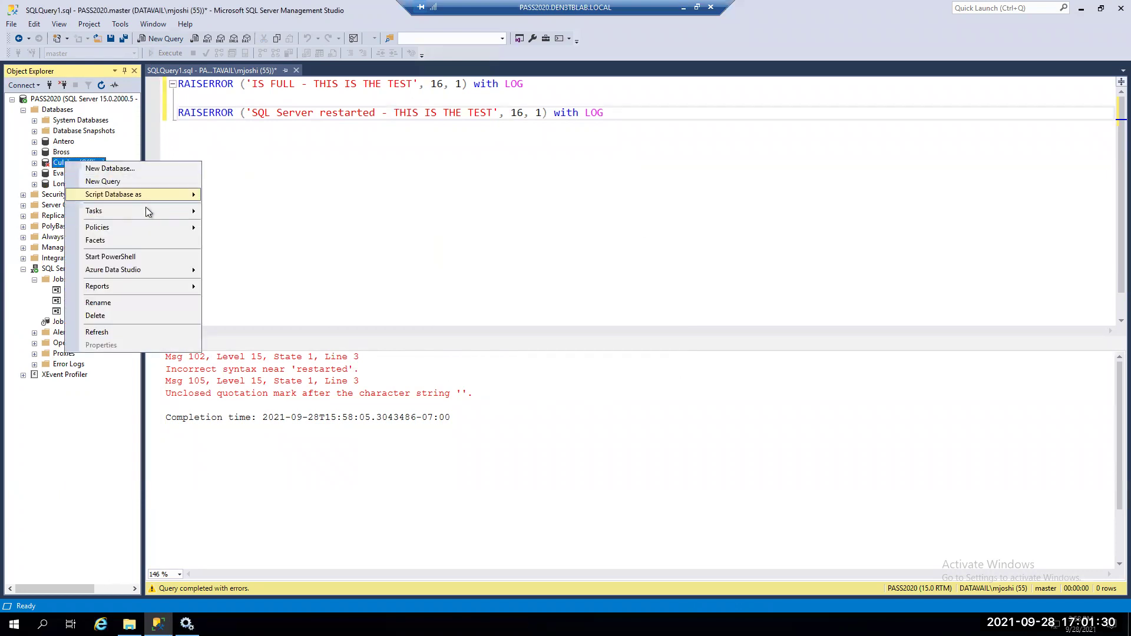
mouse_move(149, 211)
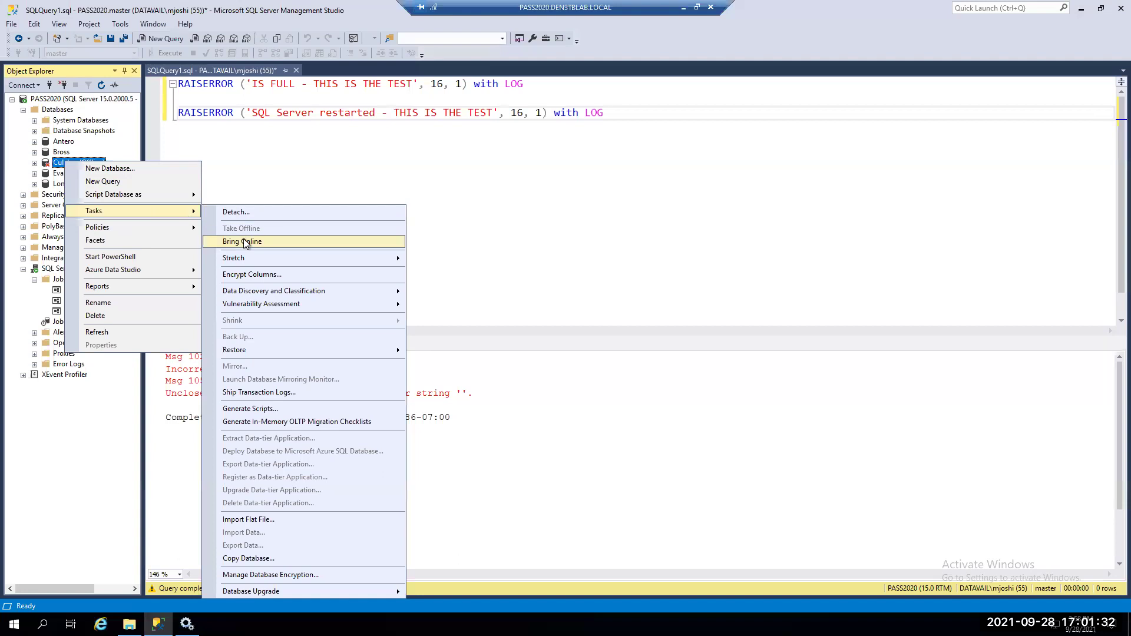
click(241, 245)
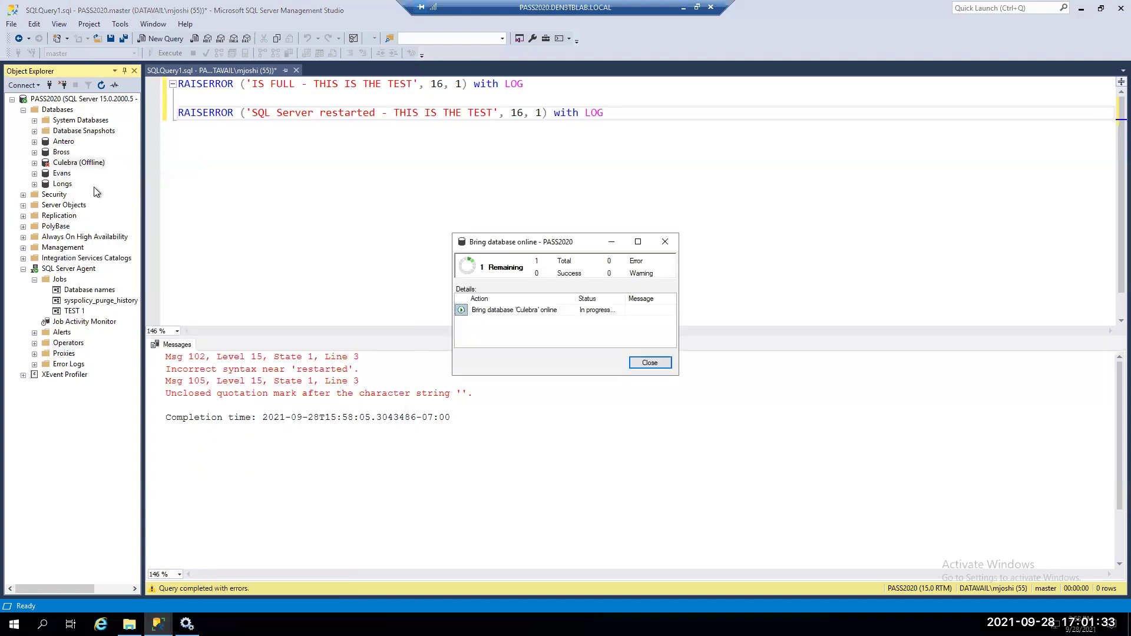
click(648, 362)
Step: Take the Antero database offline without dropping its active connections
right_click(56, 142)
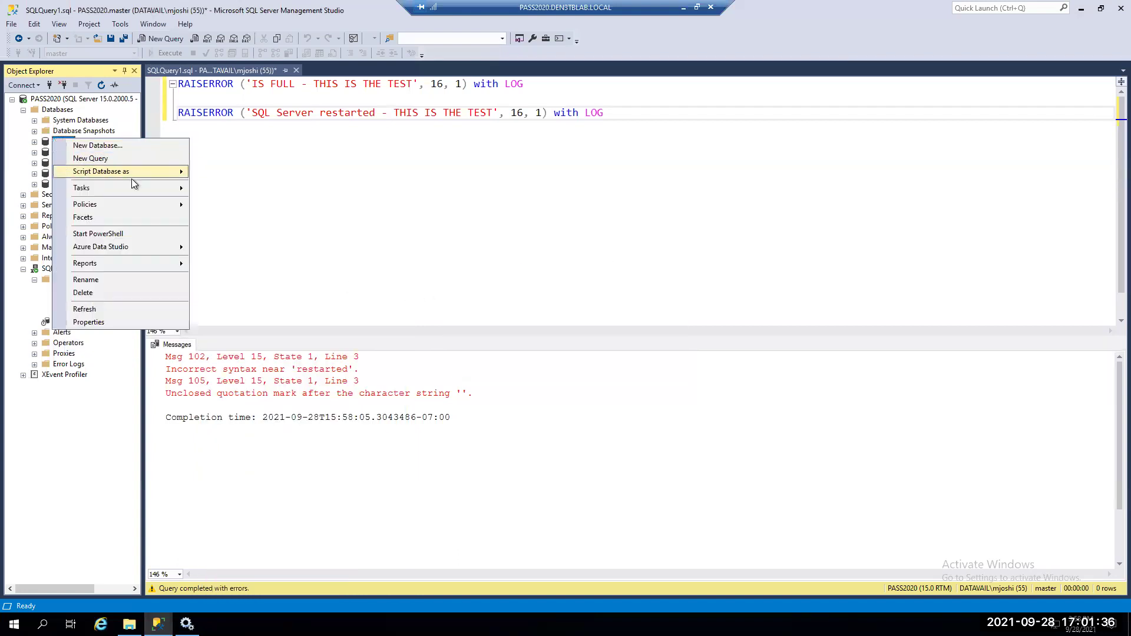
mouse_move(135, 187)
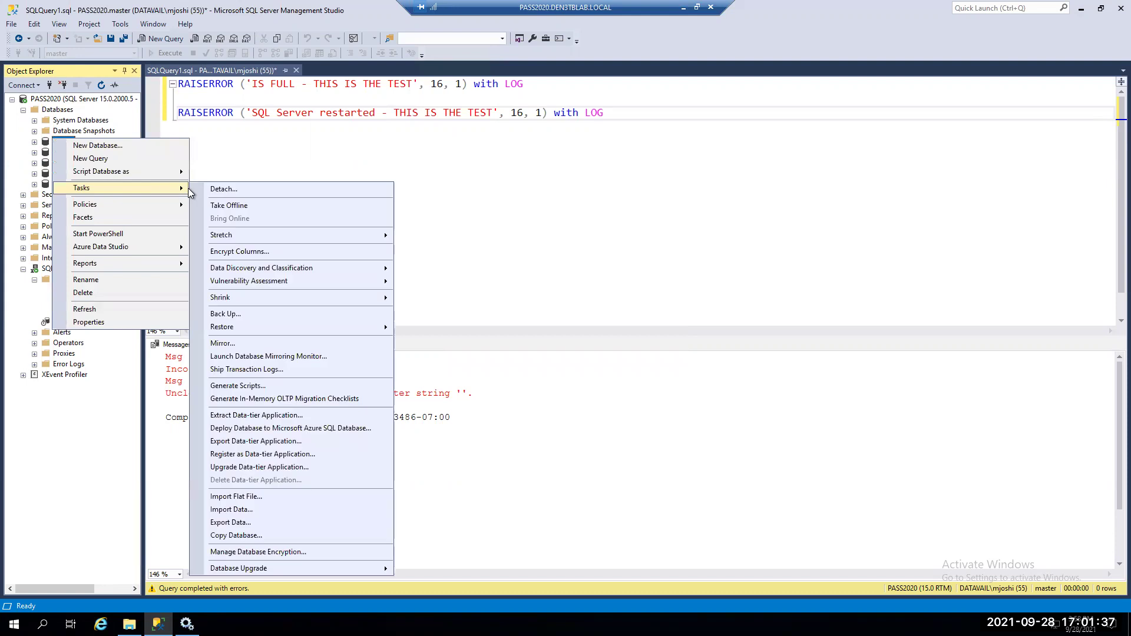
click(239, 205)
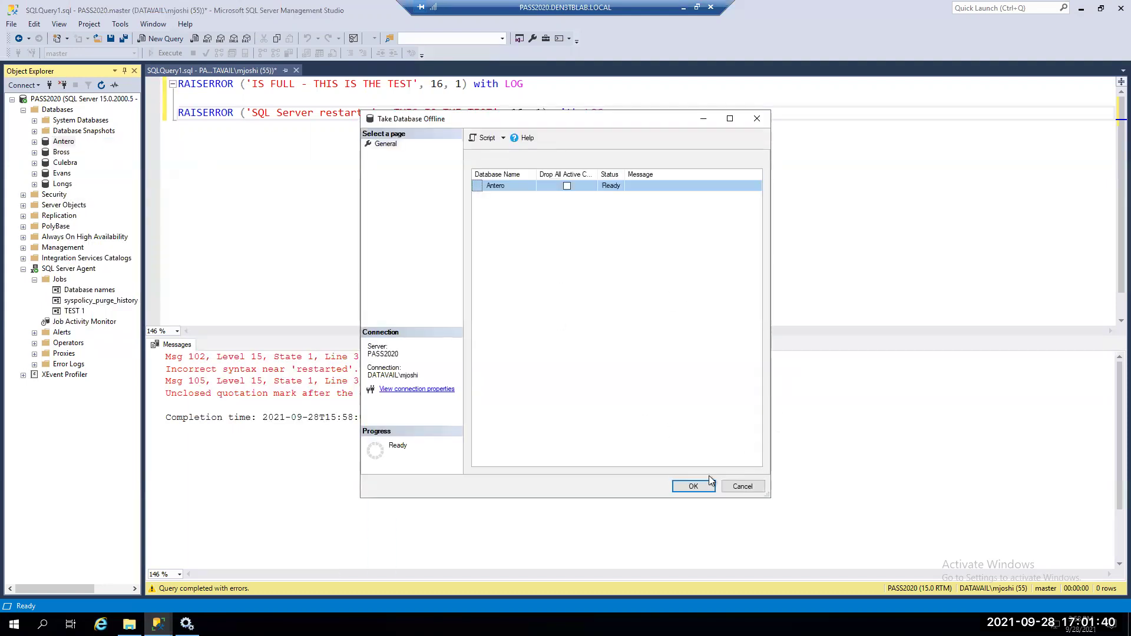
click(693, 486)
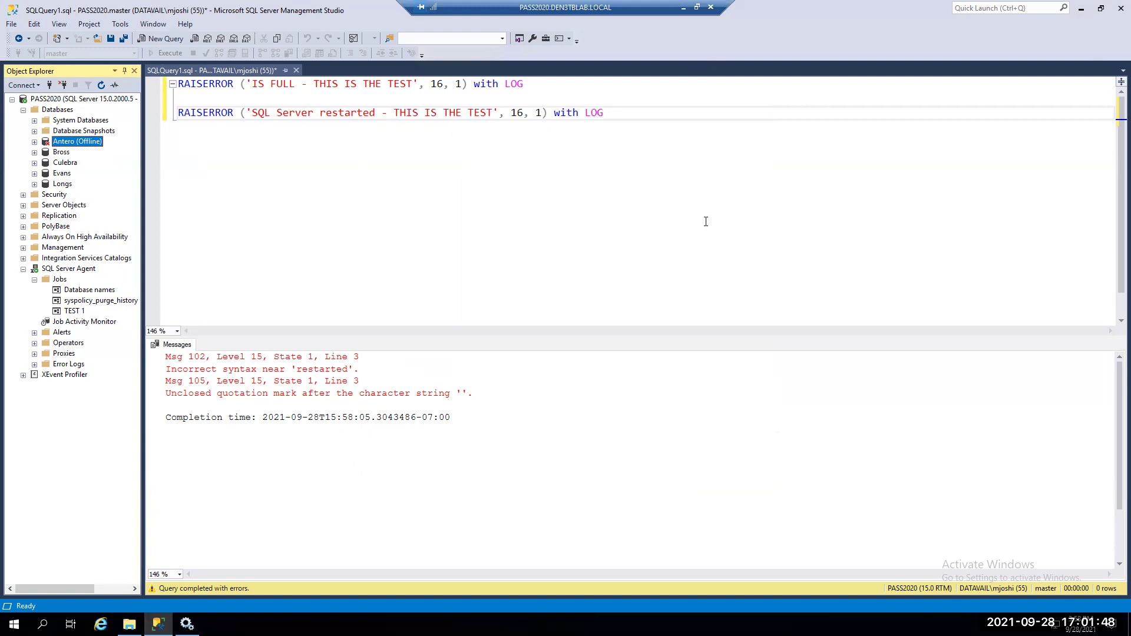
Step: Switch from the remote desktop session to the browser and show the ServiceBoost incident for the offline Culebra database in full screen
click(682, 11)
key(alt+Tab)
key(alt+Tab)
key(Tab)
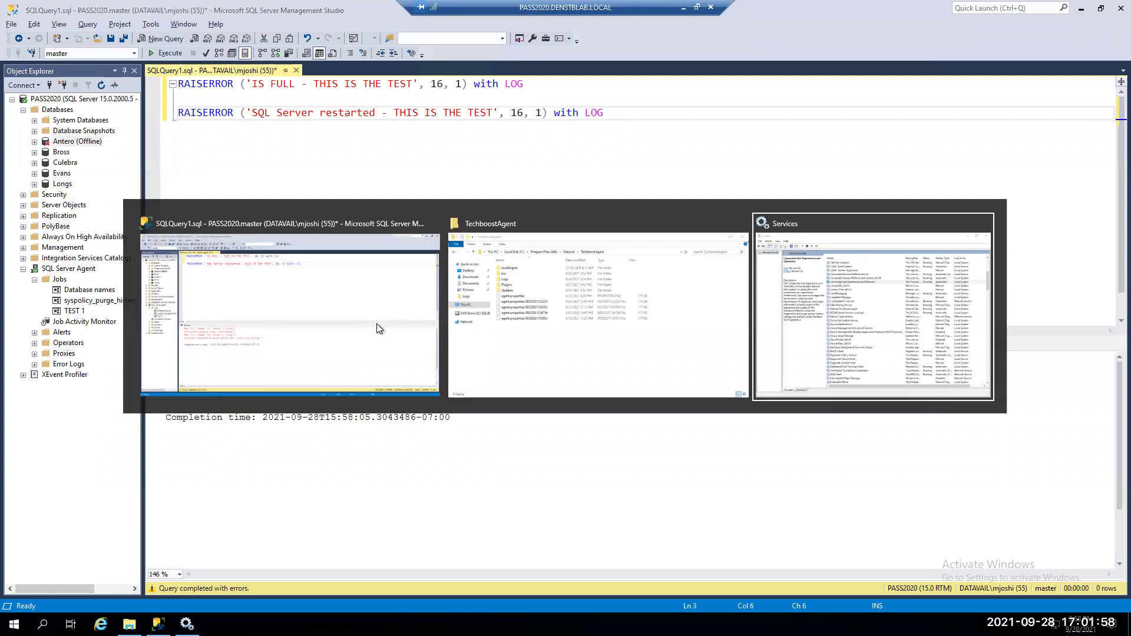
key(alt+Tab)
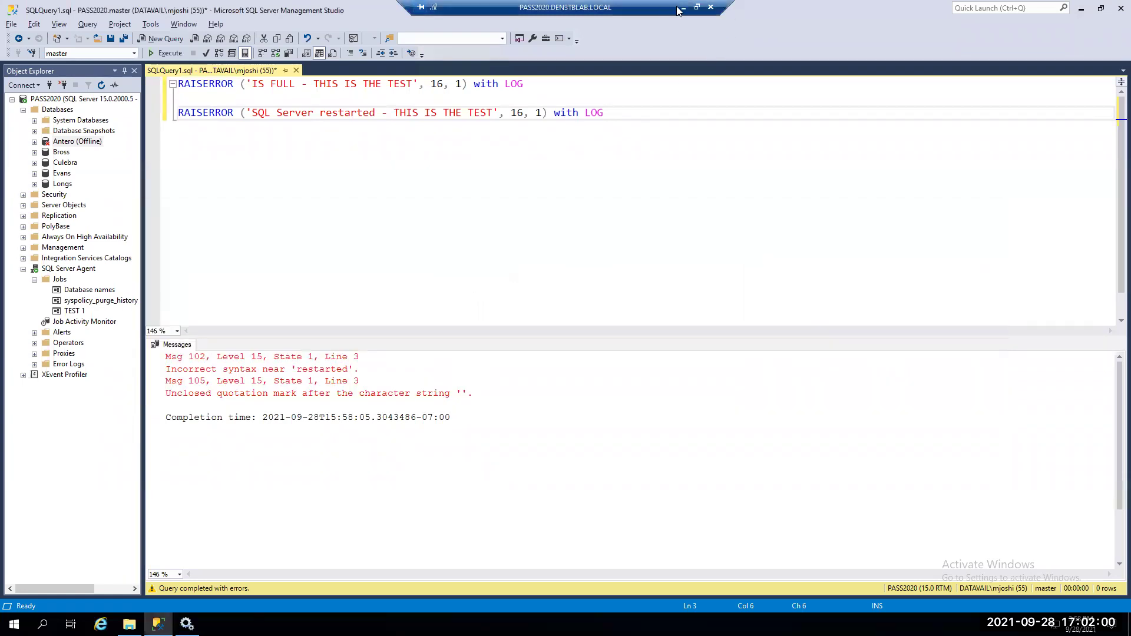
click(683, 7)
key(alt+Tab)
key(Tab)
key(Tab)
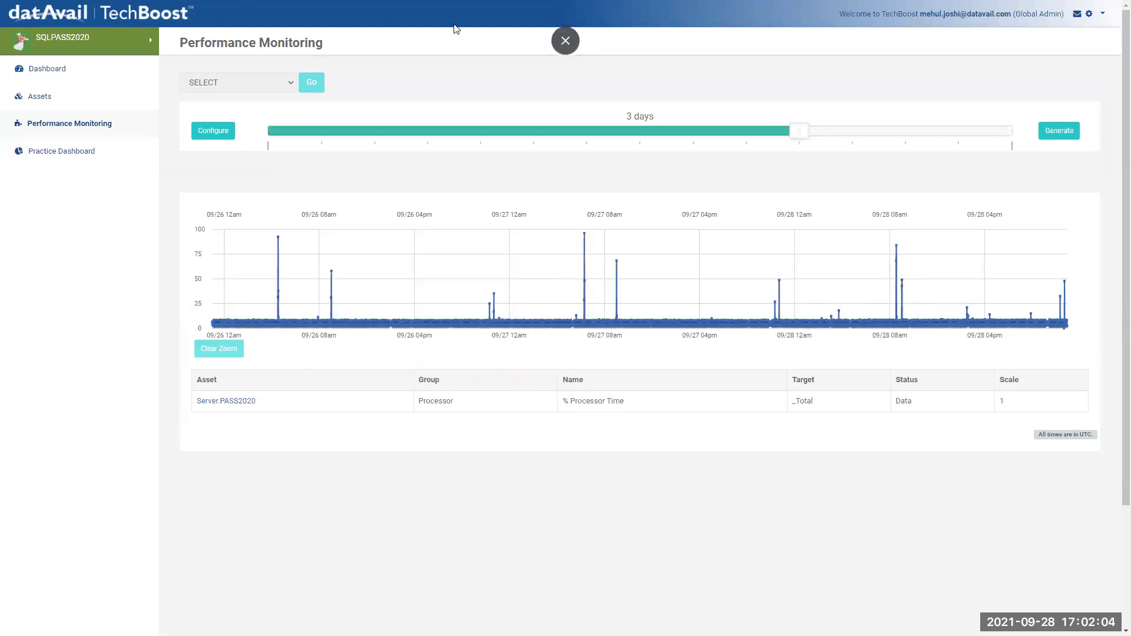
click(565, 41)
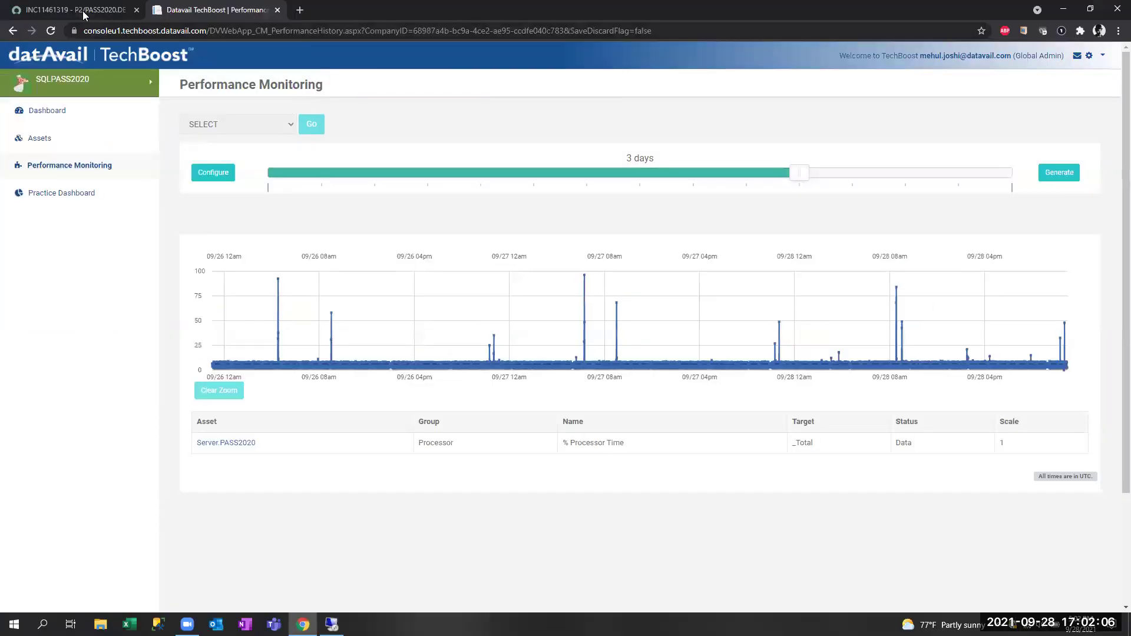
key(ctrl+shift+Tab)
key(F11)
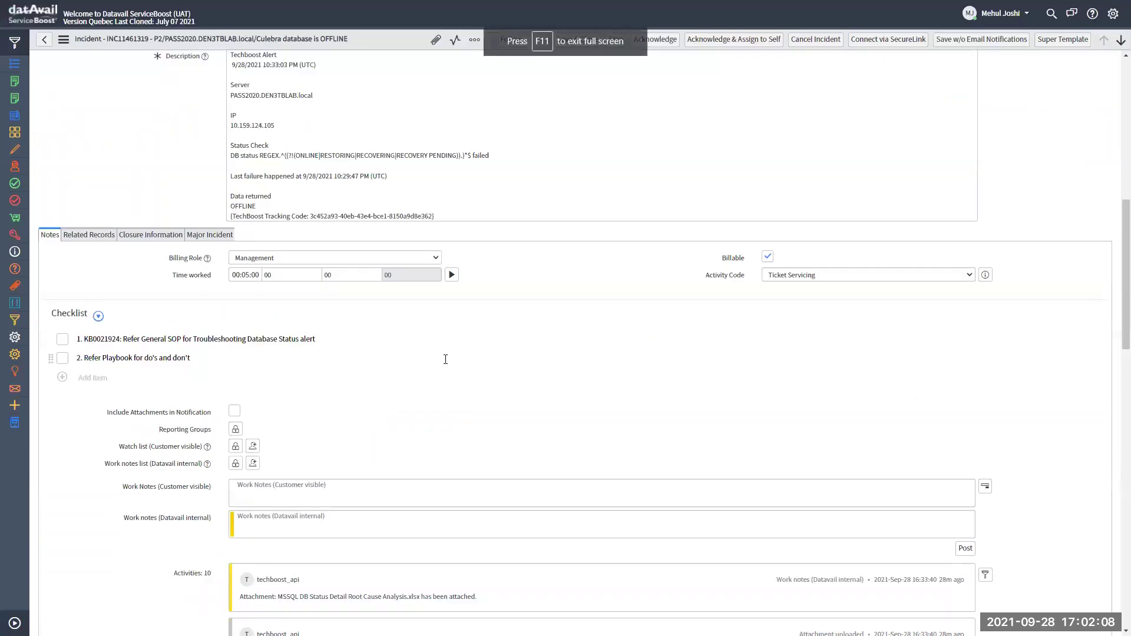
Step: Leave the Culebra incident without saving and open the list of unresolved incidents opened by techboost_api
scroll(486, 406, up, 2)
scroll(488, 408, up, 6)
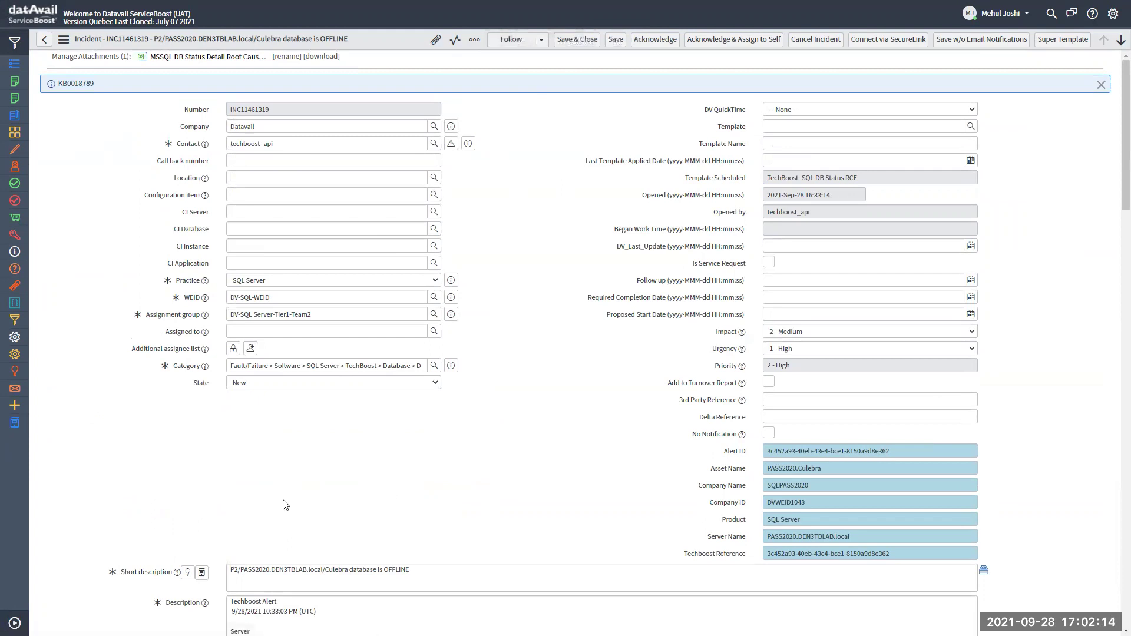
click(15, 422)
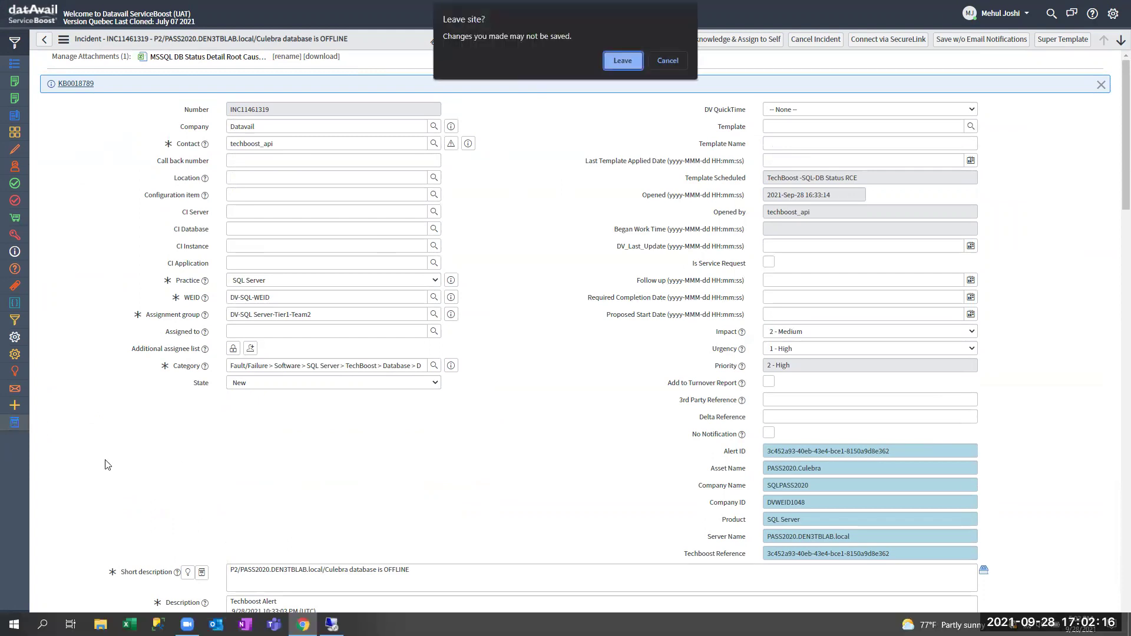
click(616, 65)
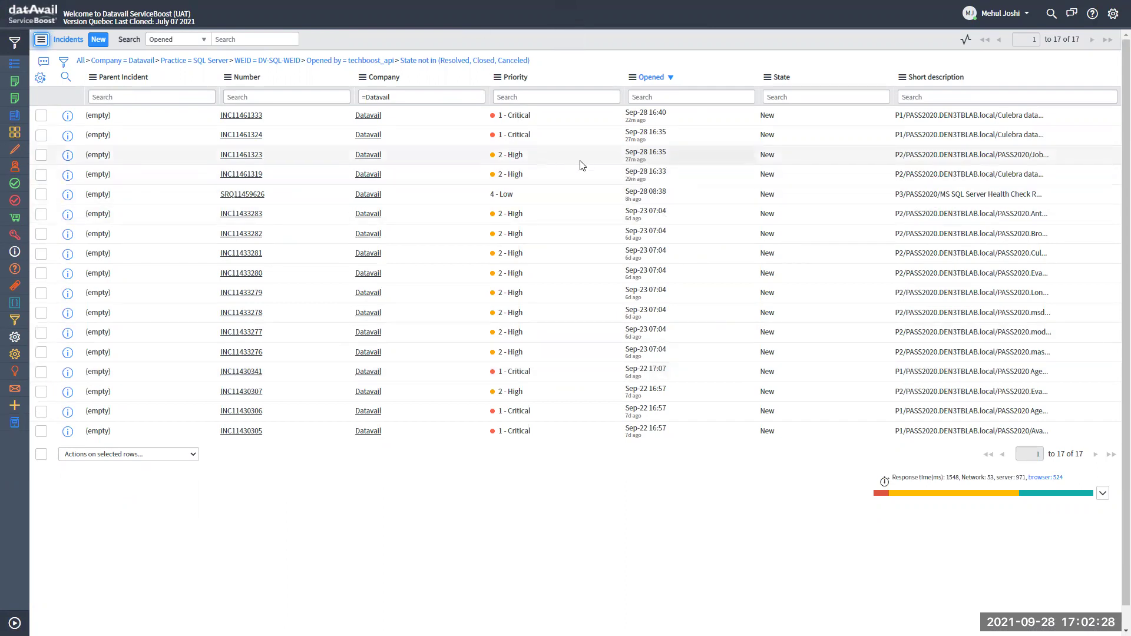
Step: Highlight the existing P2 job incident's details and refresh the incident list
drag(489, 162, 1041, 151)
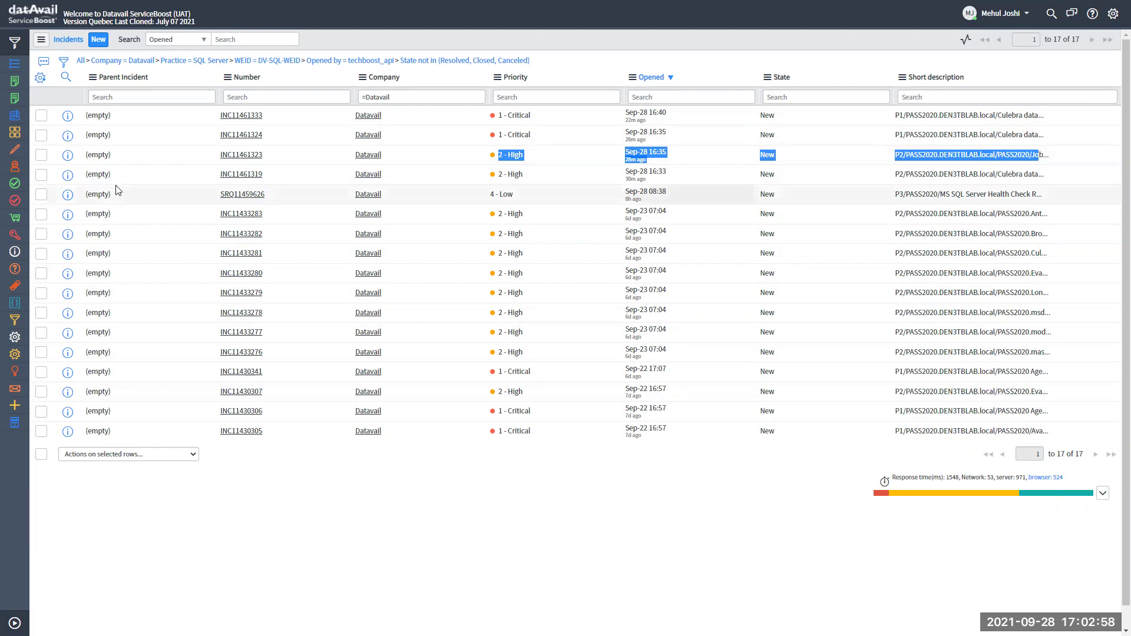
right_click(341, 43)
click(372, 92)
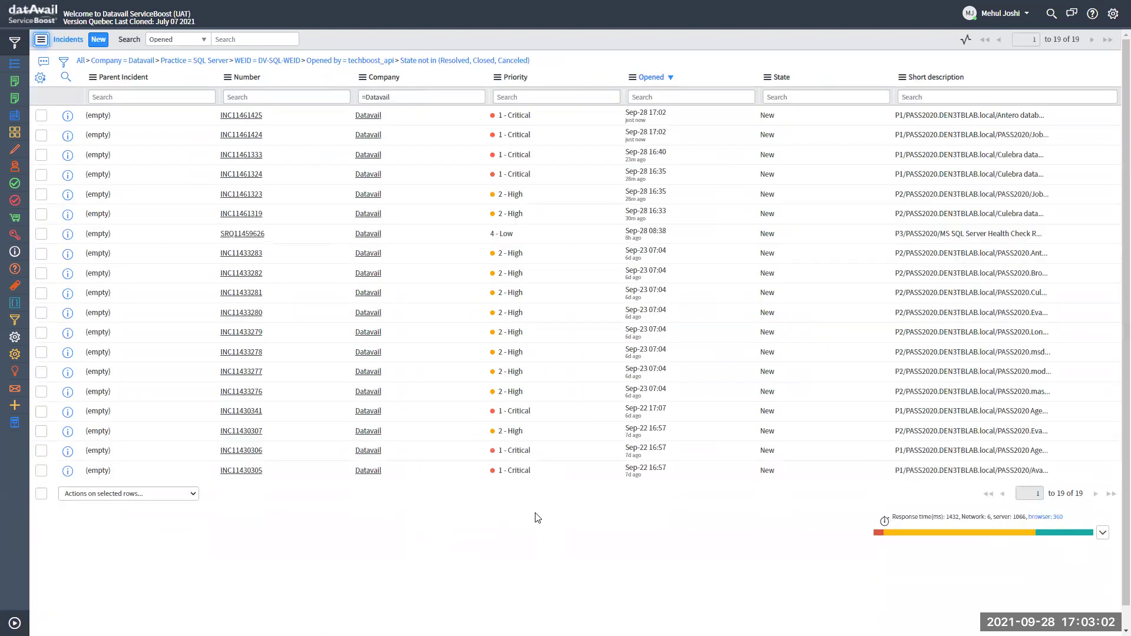
Step: Compare the priorities of the newest and the earlier job incidents, and open the newest job incident
drag(651, 133, 623, 111)
click(630, 588)
drag(969, 135, 1042, 137)
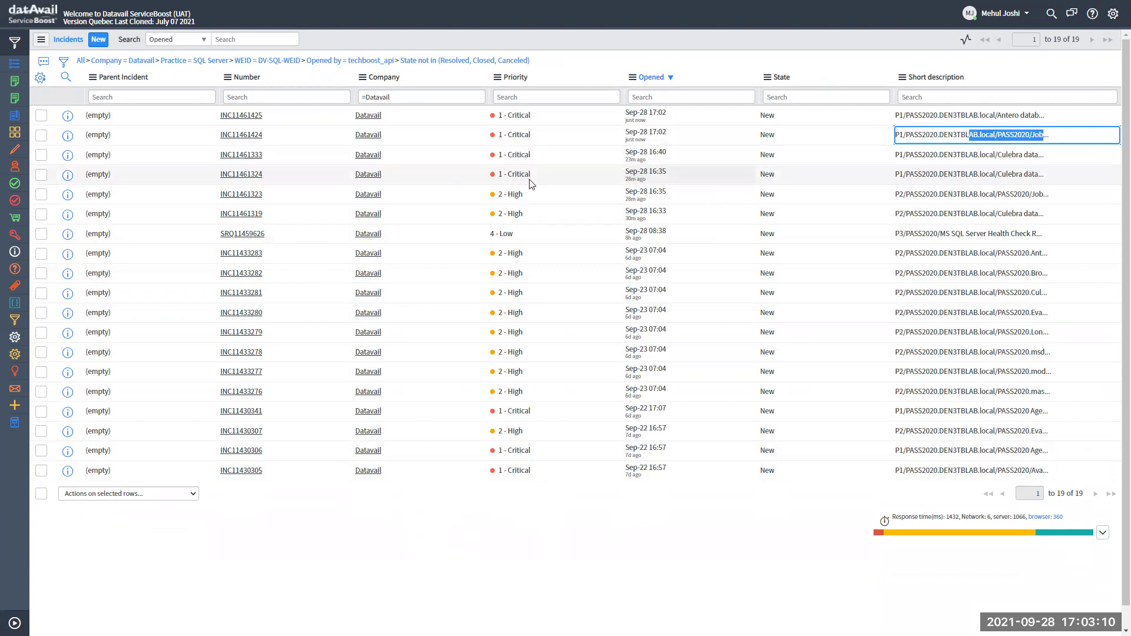
drag(969, 194, 1042, 194)
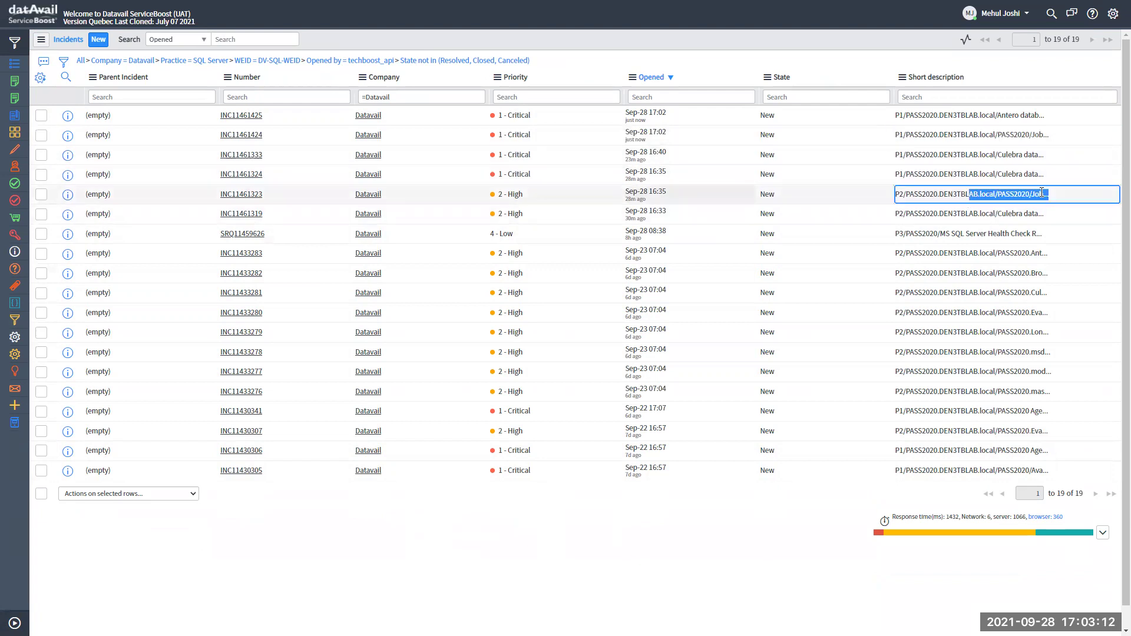
double_click(515, 195)
triple_click(564, 195)
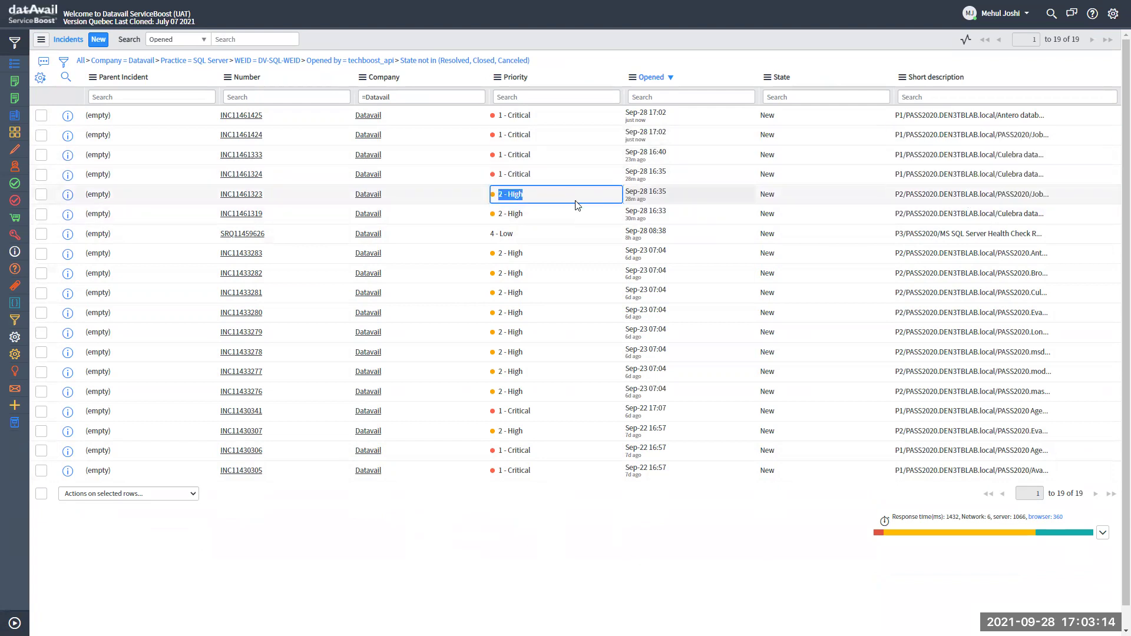
click(1043, 136)
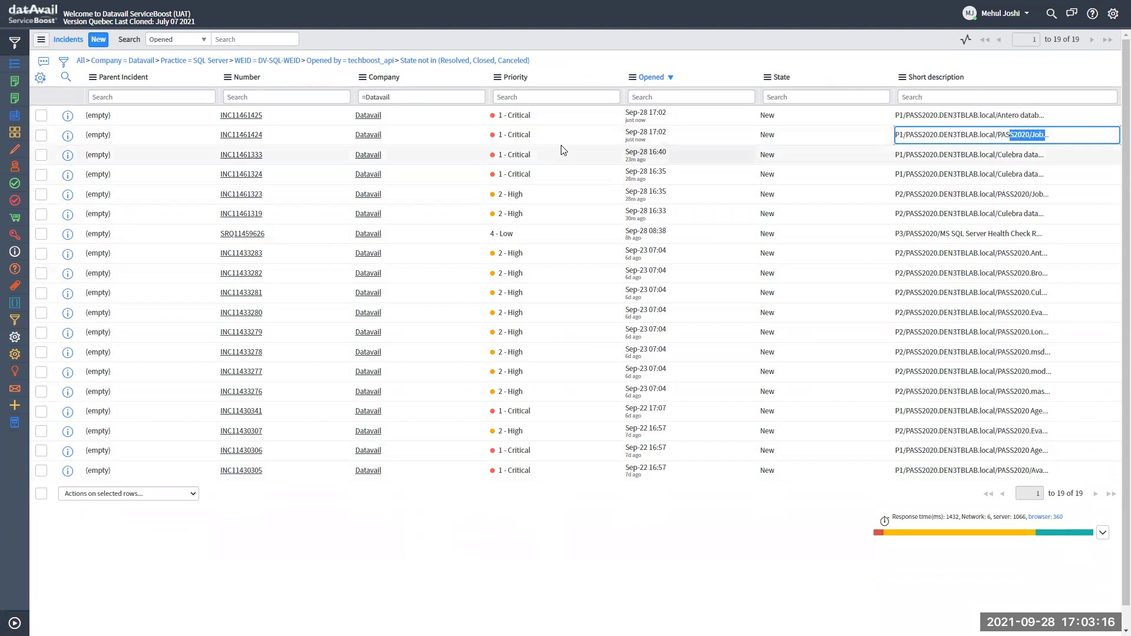
drag(533, 135, 501, 135)
triple_click(501, 135)
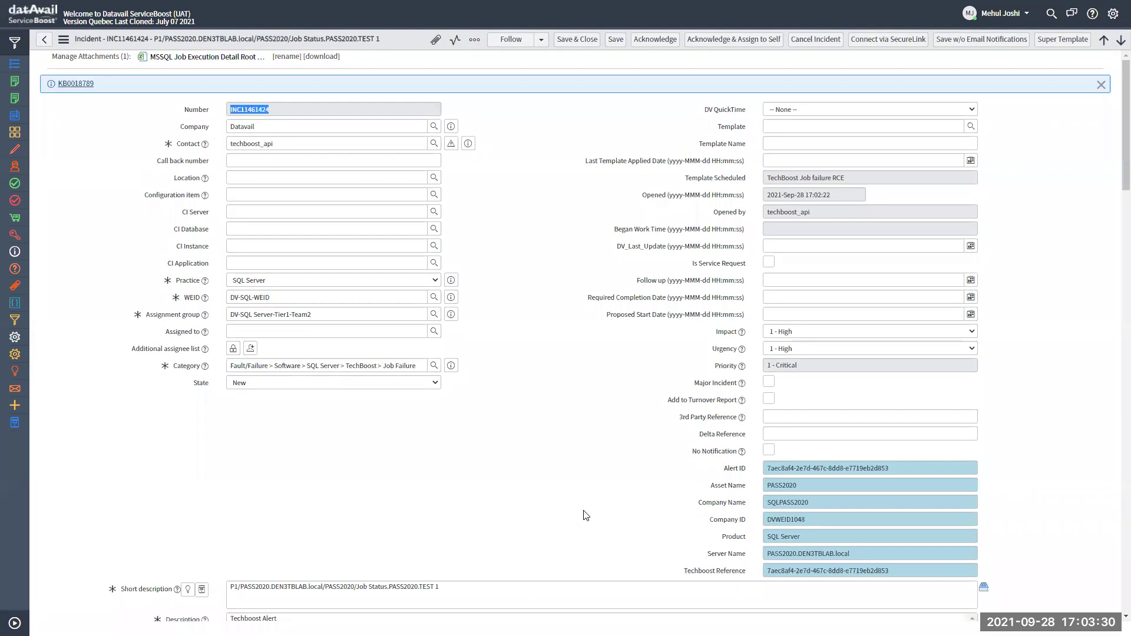
Step: Download the incident's "MSSQL Job Execution Detail Root Cause Analysis" attachment and open it in Excel
click(187, 57)
click(623, 61)
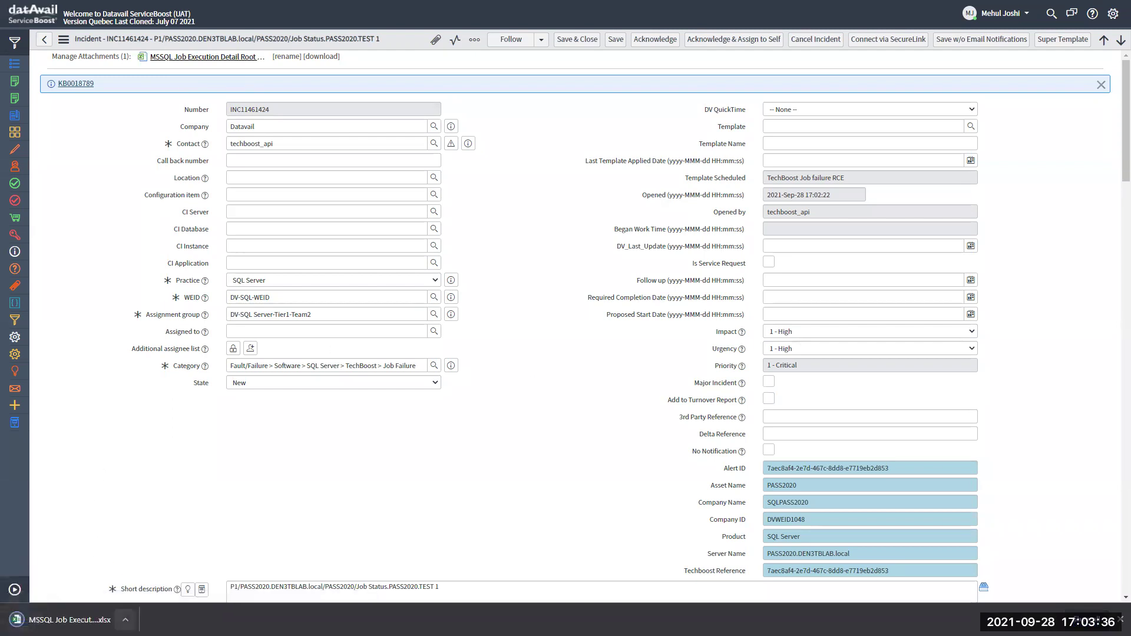
click(125, 620)
click(147, 548)
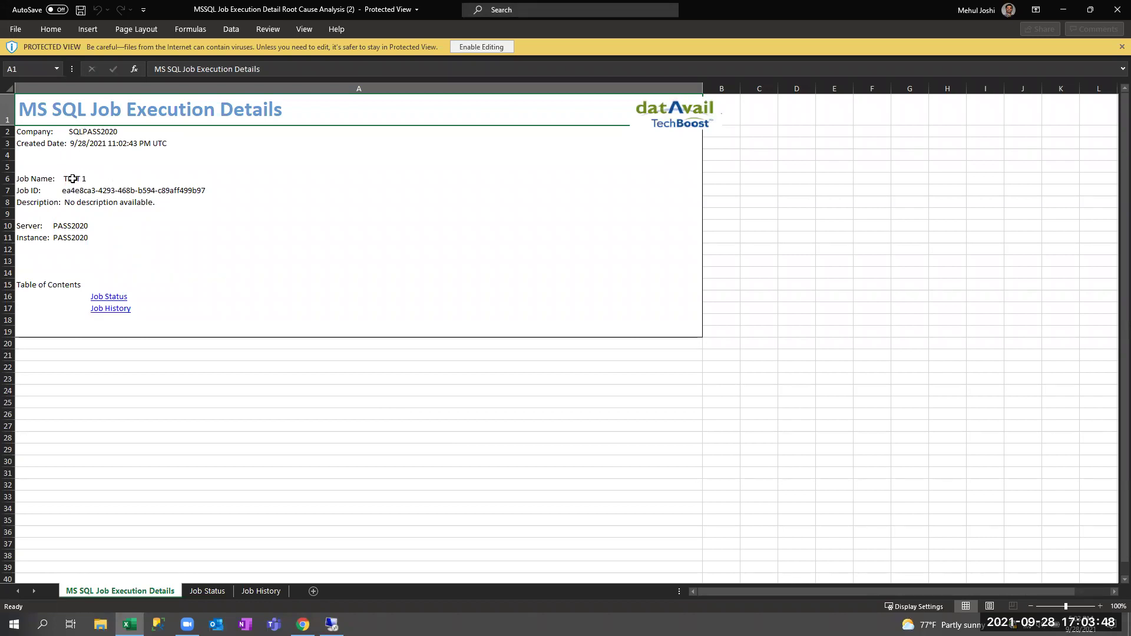
Step: Review the job name, server and instance in the report, and read the error message on the Job Status sheet
click(72, 178)
click(69, 227)
click(68, 237)
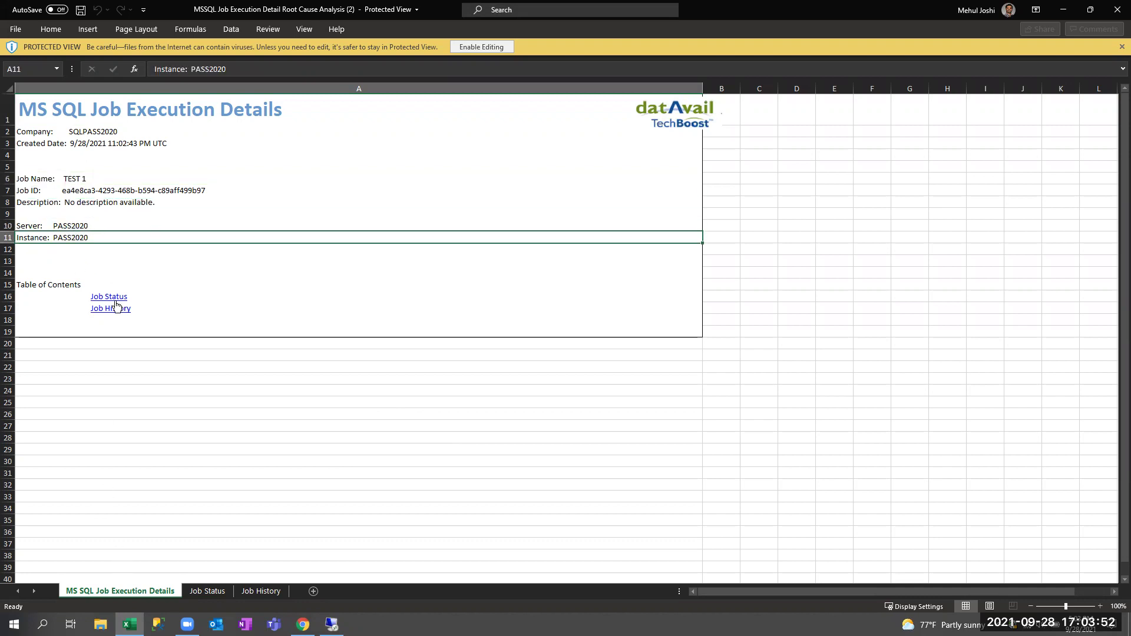
click(109, 296)
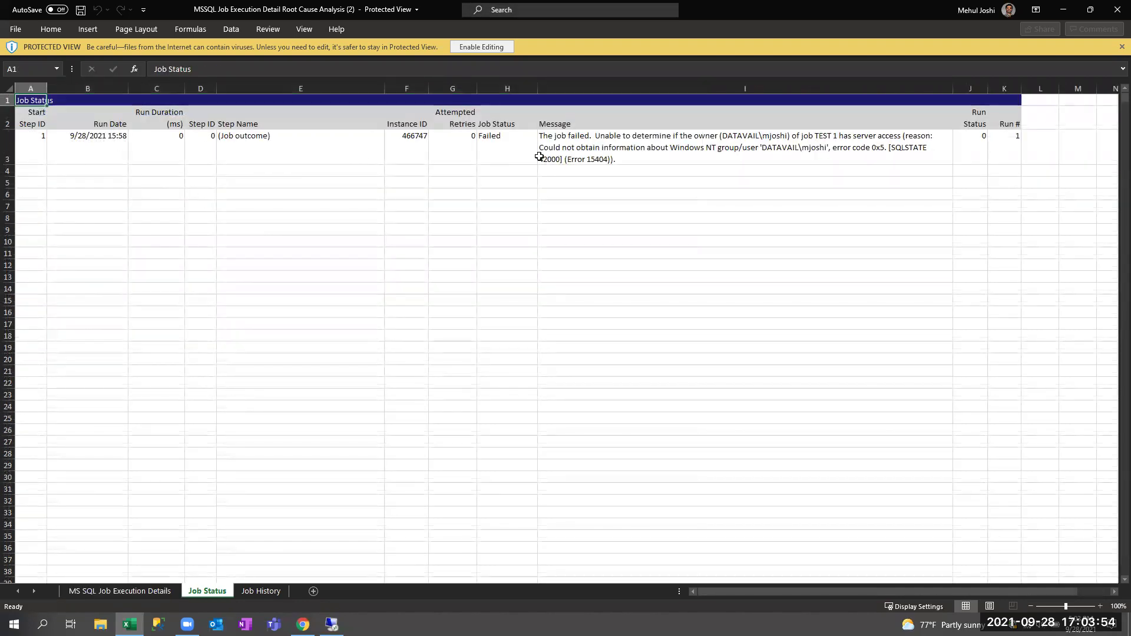
click(659, 148)
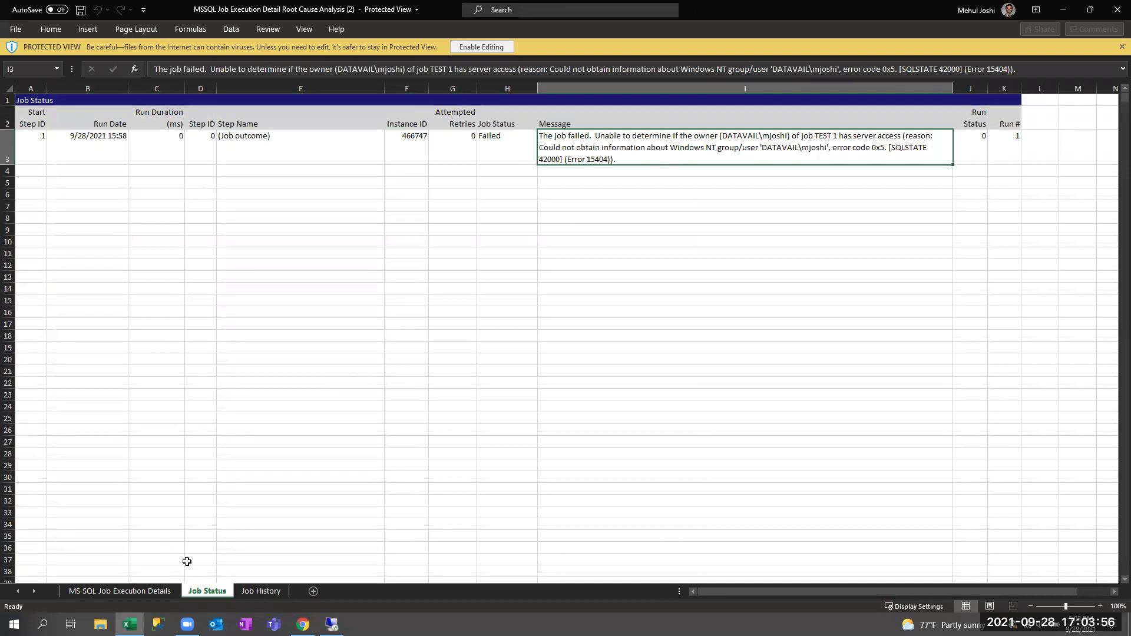
Step: Return to the report's table of contents and examine the past run messages on the Job History sheet
click(128, 594)
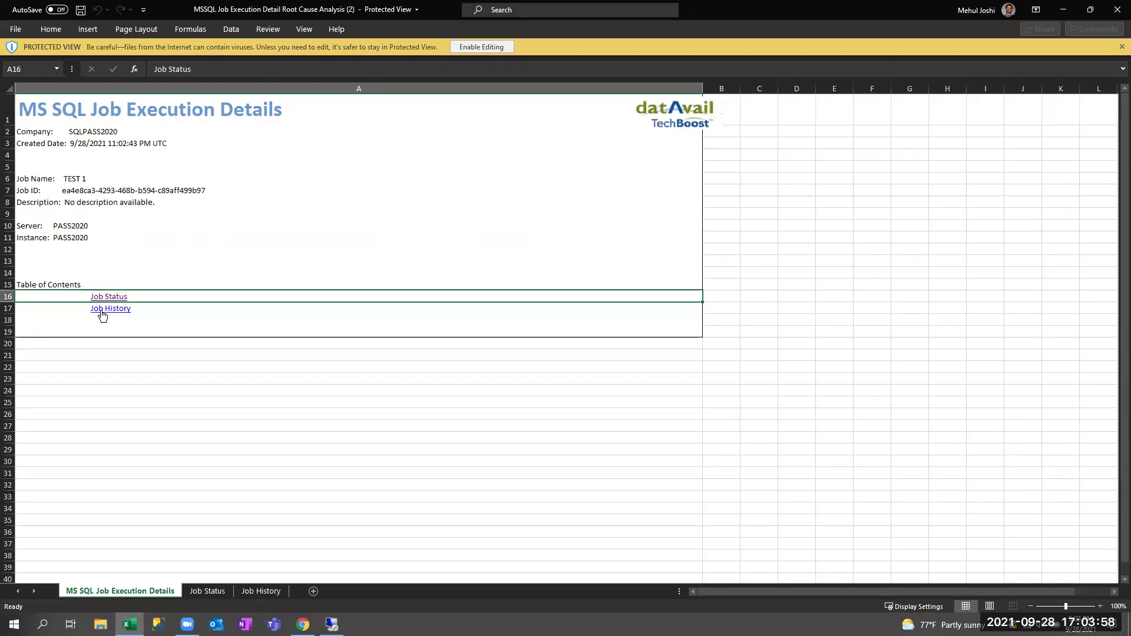
click(103, 311)
click(222, 229)
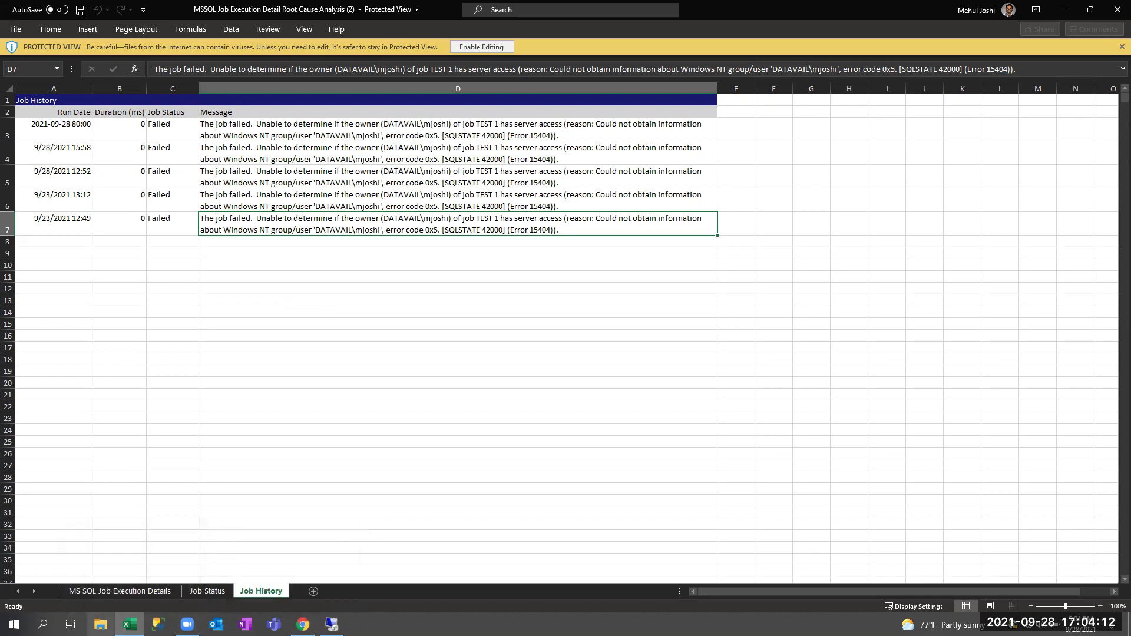
Step: Switch to the job failure incident in Chrome and leave it for the incident list, discarding the changes
mouse_move(303, 624)
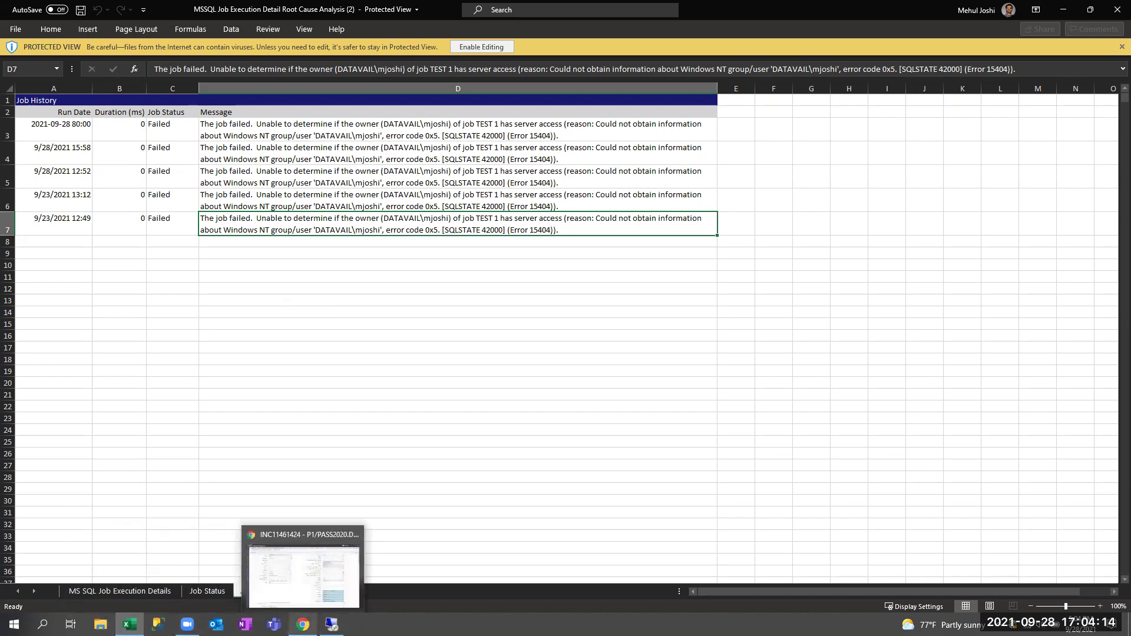
click(303, 571)
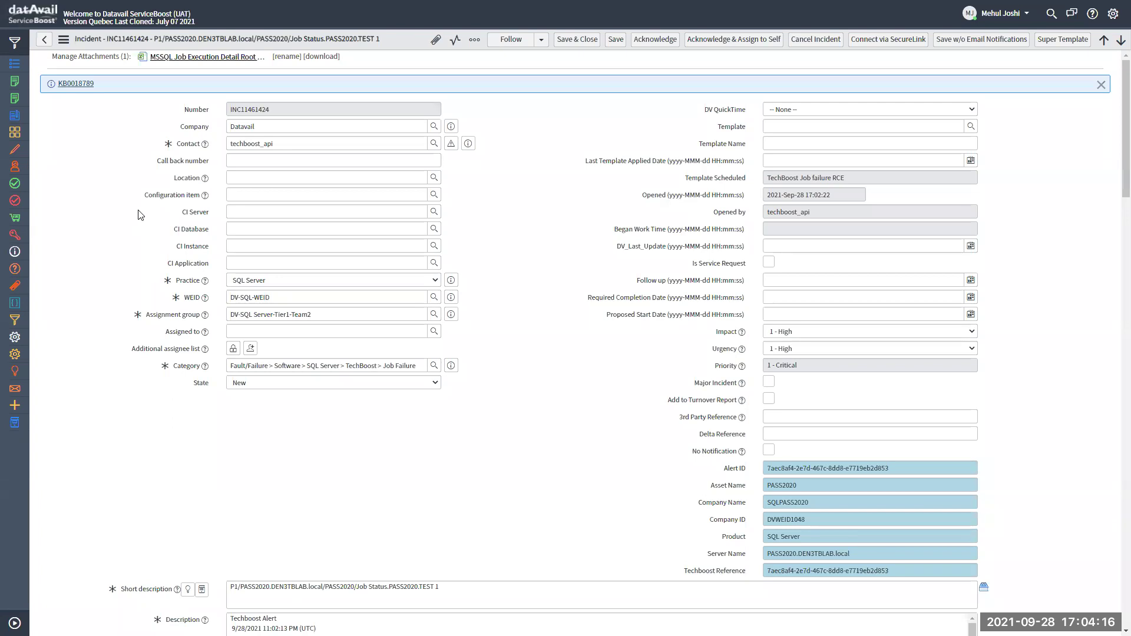
click(44, 39)
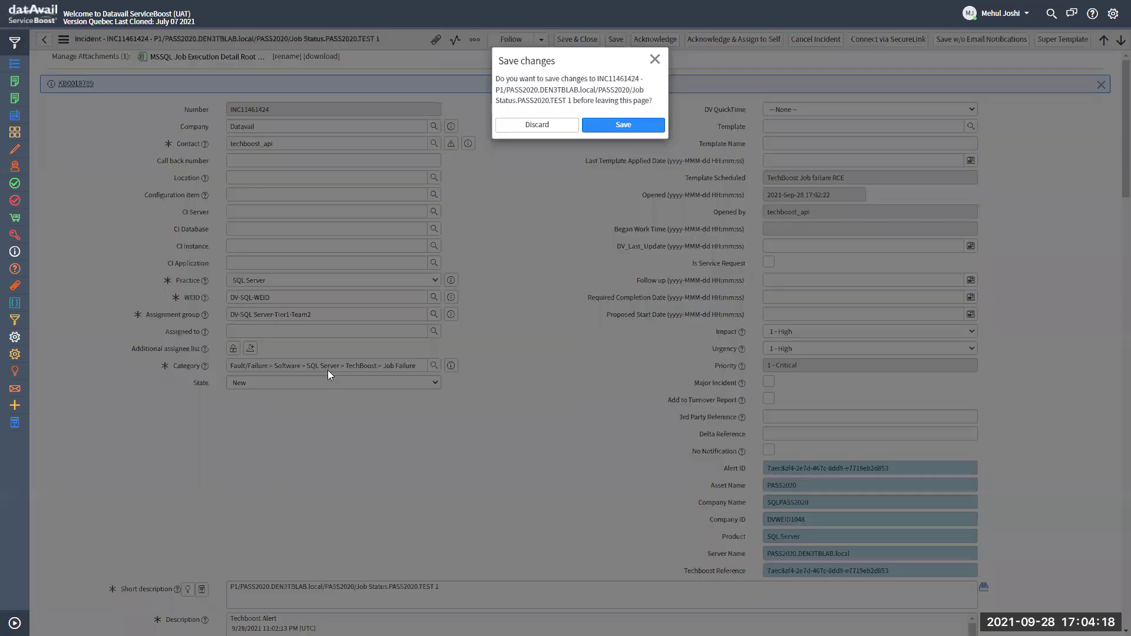
click(534, 131)
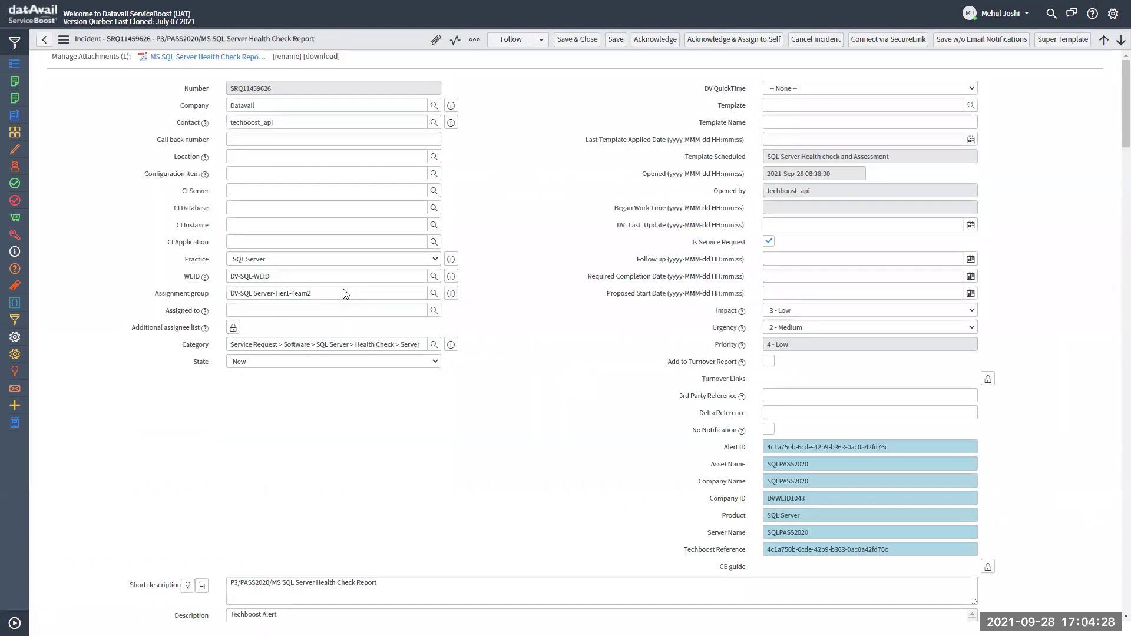
Step: Download the "MS SQL Server Health Check Report" attachment from the P3/PASS2020 service request and open the PDF
click(200, 57)
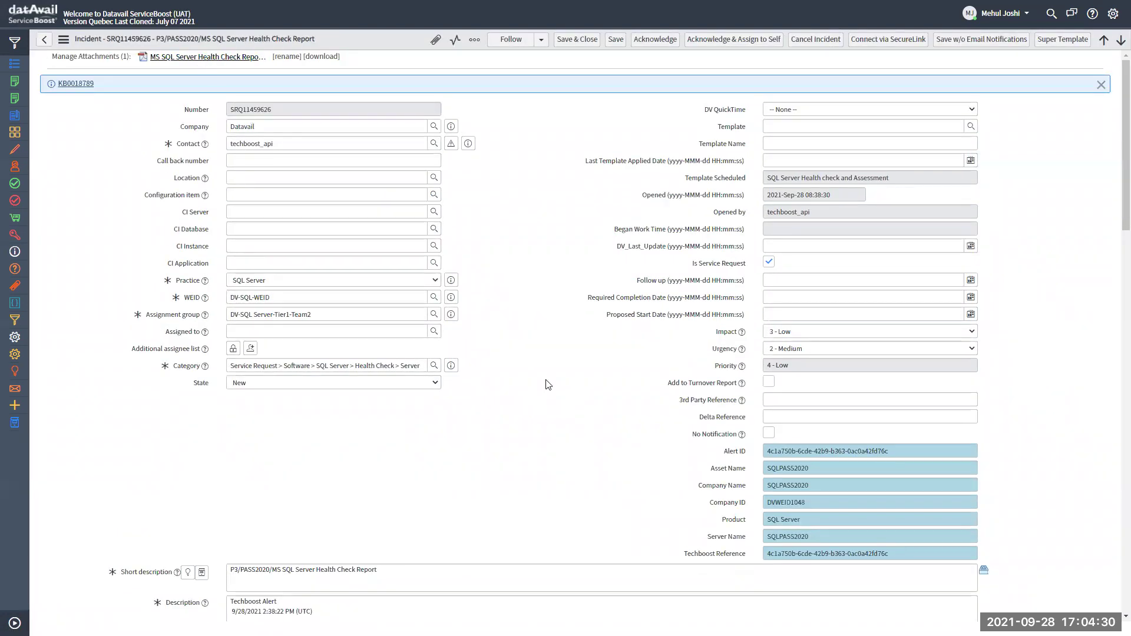
click(125, 620)
click(154, 533)
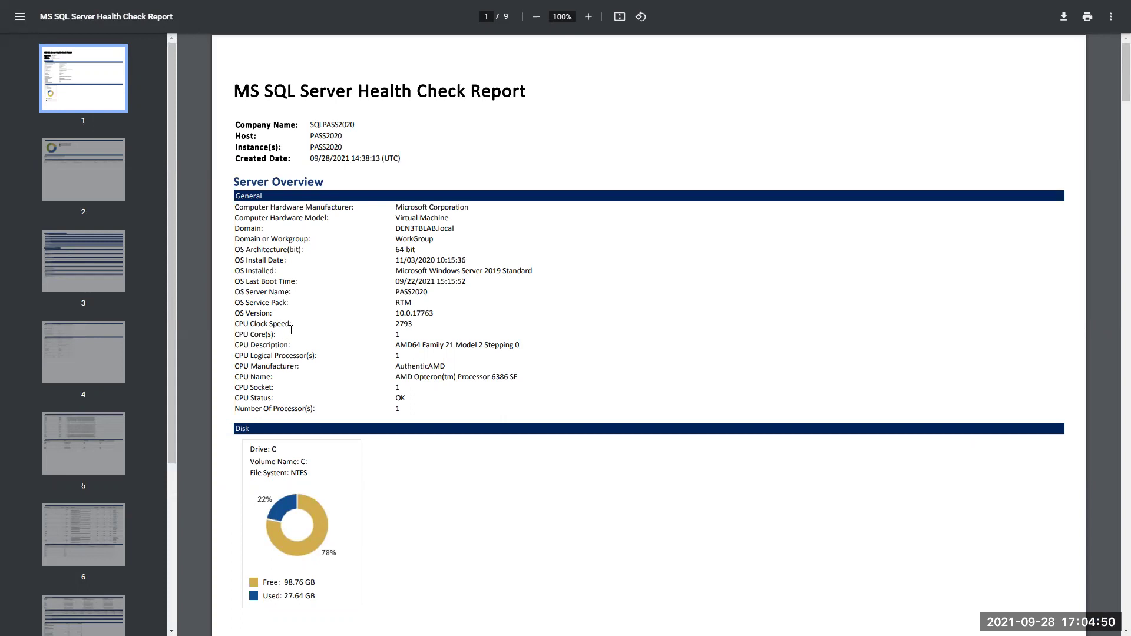
Step: Review the health check report's server overview, disk, memory, IP configuration and SQL instance details
scroll(345, 270, down, 1)
scroll(345, 271, down, 7)
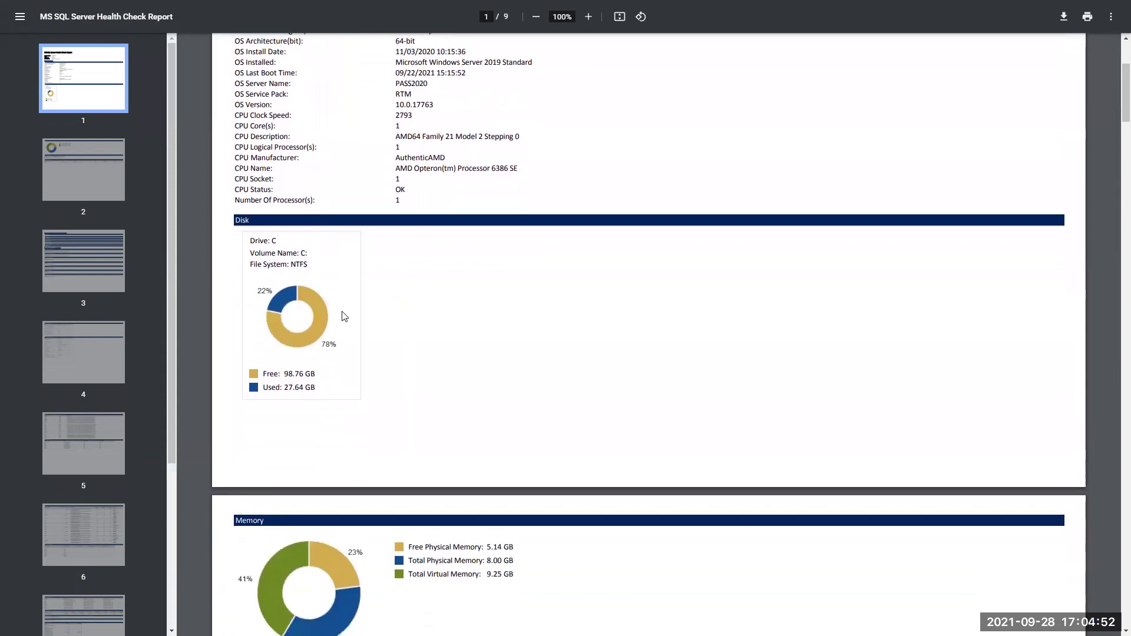
scroll(345, 316, down, 5)
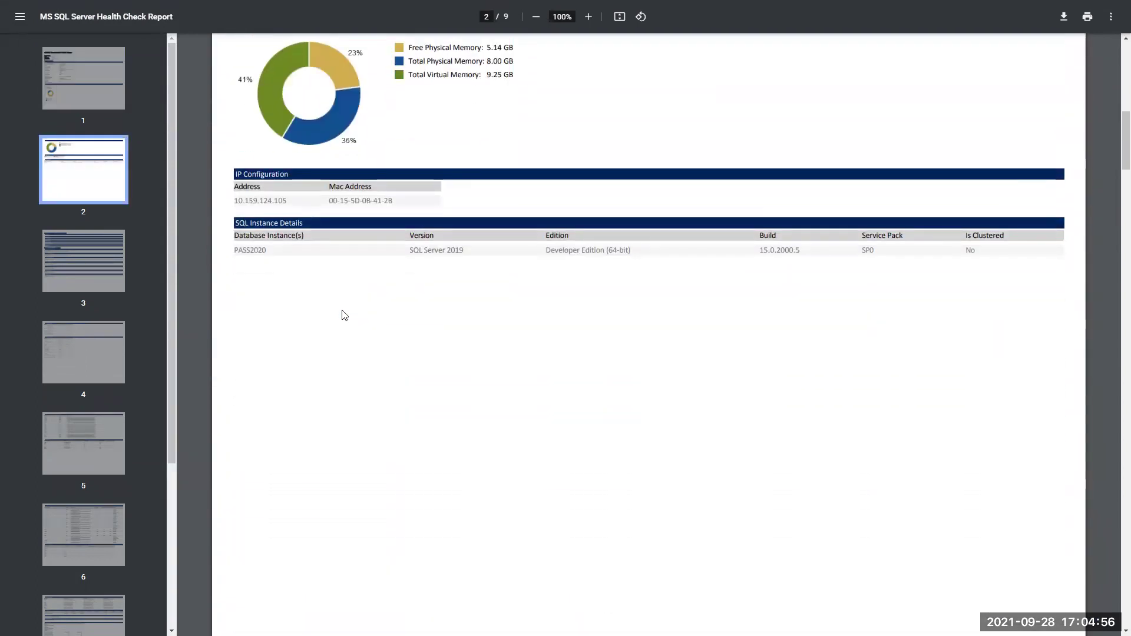
scroll(344, 315, down, 2)
scroll(344, 315, down, 6)
scroll(345, 315, up, 2)
scroll(345, 314, down, 2)
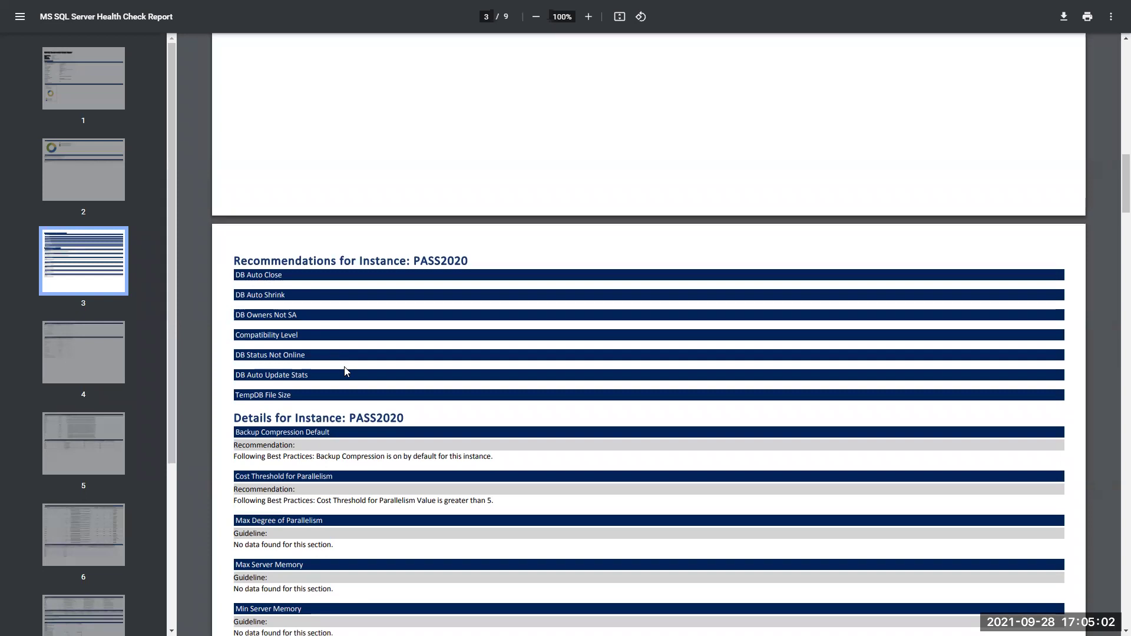
Step: Examine the report's PASS2020 recommendations and instance details, and read on through the configuration, database and index sections to the last page
scroll(345, 370, down, 2)
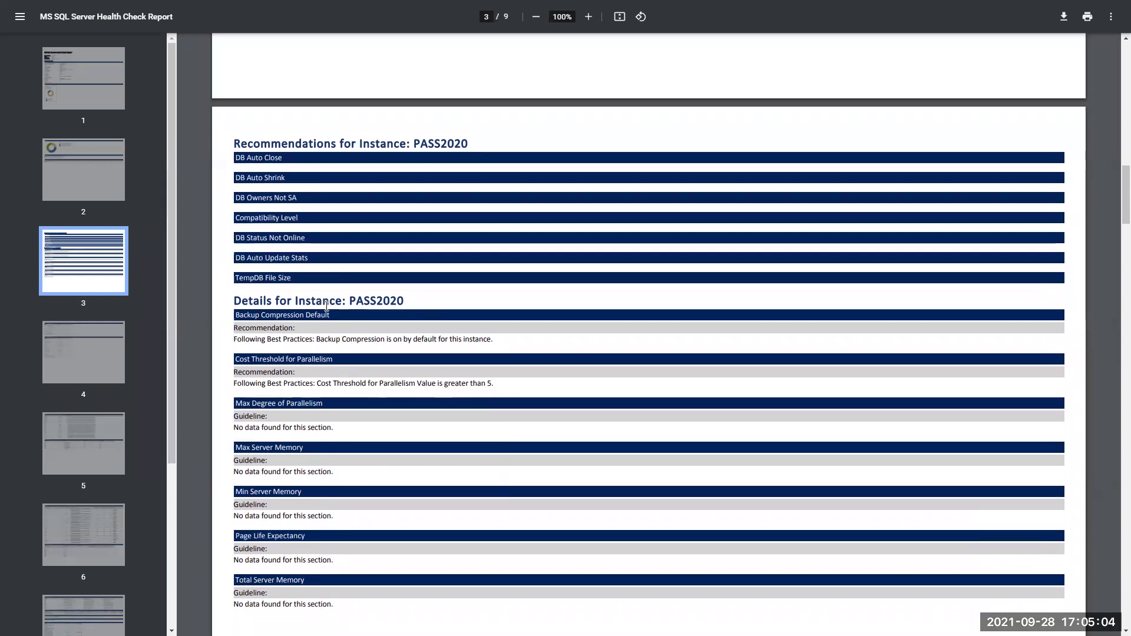
scroll(327, 312, down, 3)
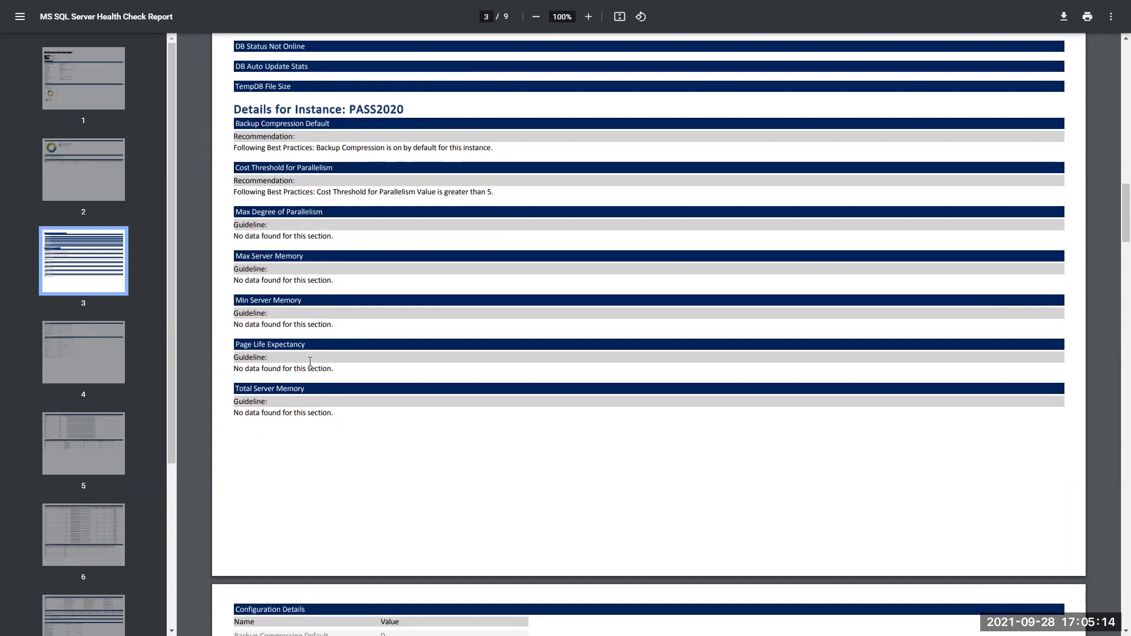
scroll(310, 361, down, 13)
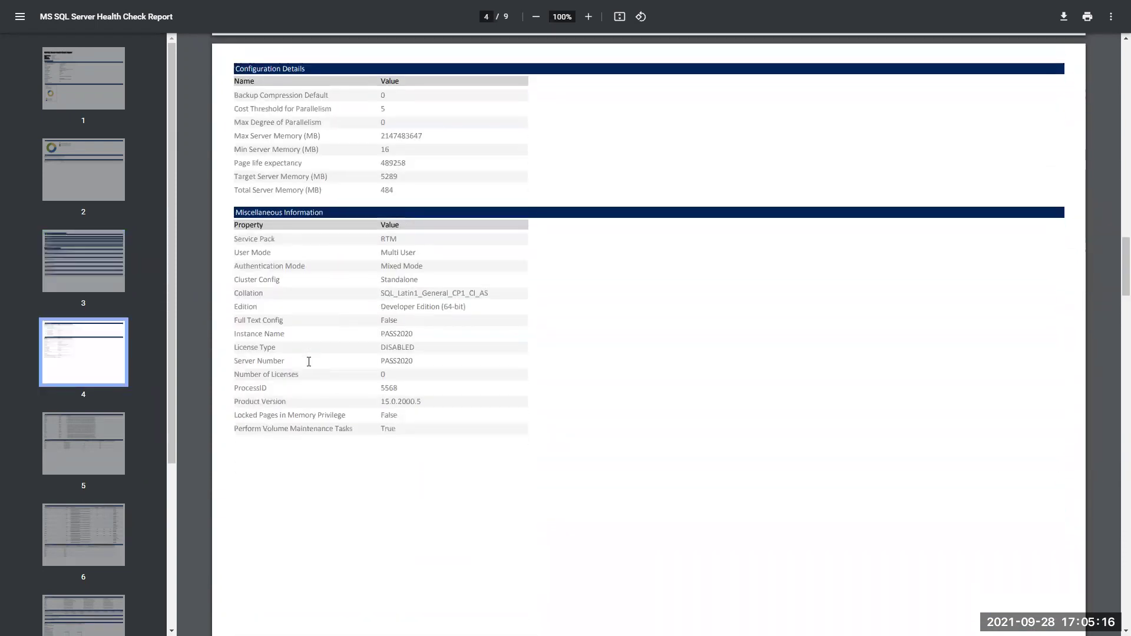
scroll(308, 361, down, 8)
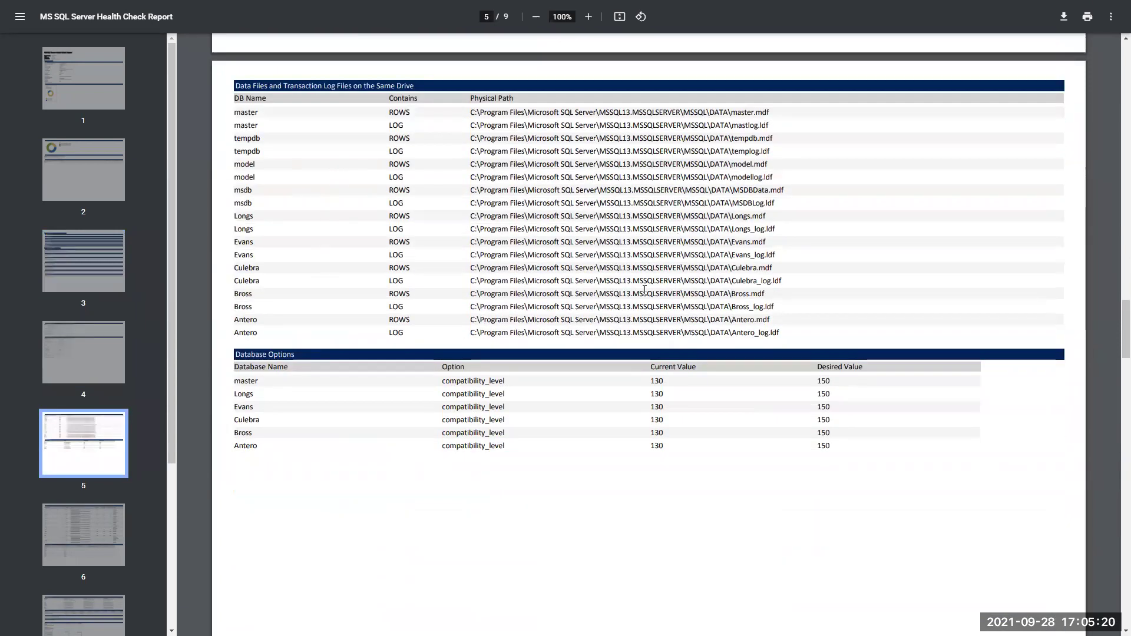
scroll(603, 322, down, 1)
scroll(603, 322, down, 3)
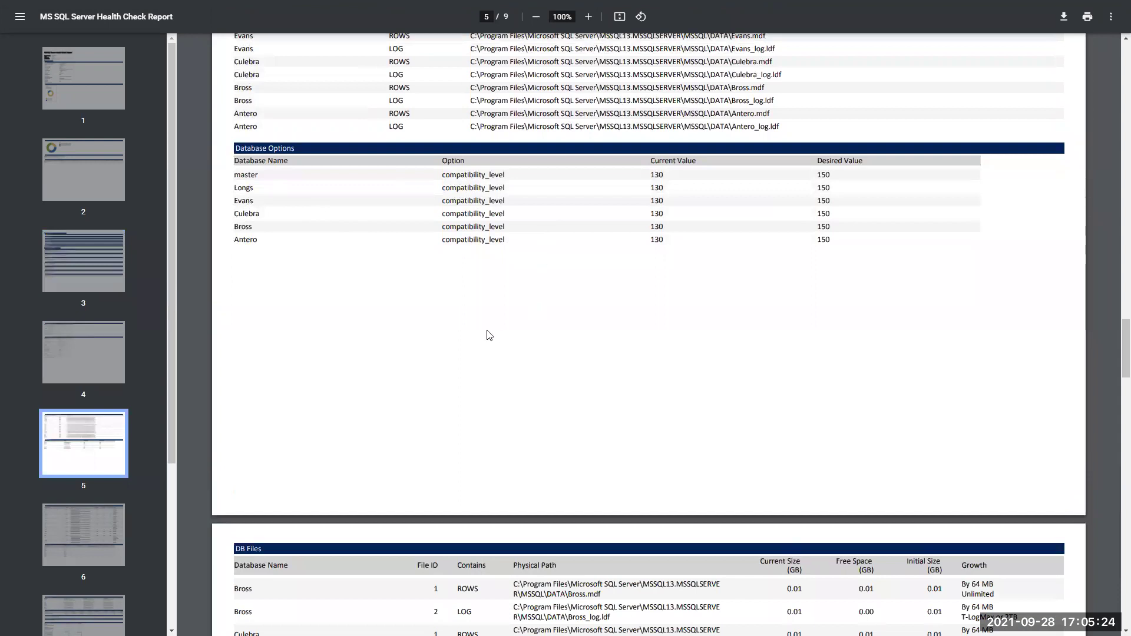
scroll(486, 330, down, 6)
scroll(482, 329, down, 20)
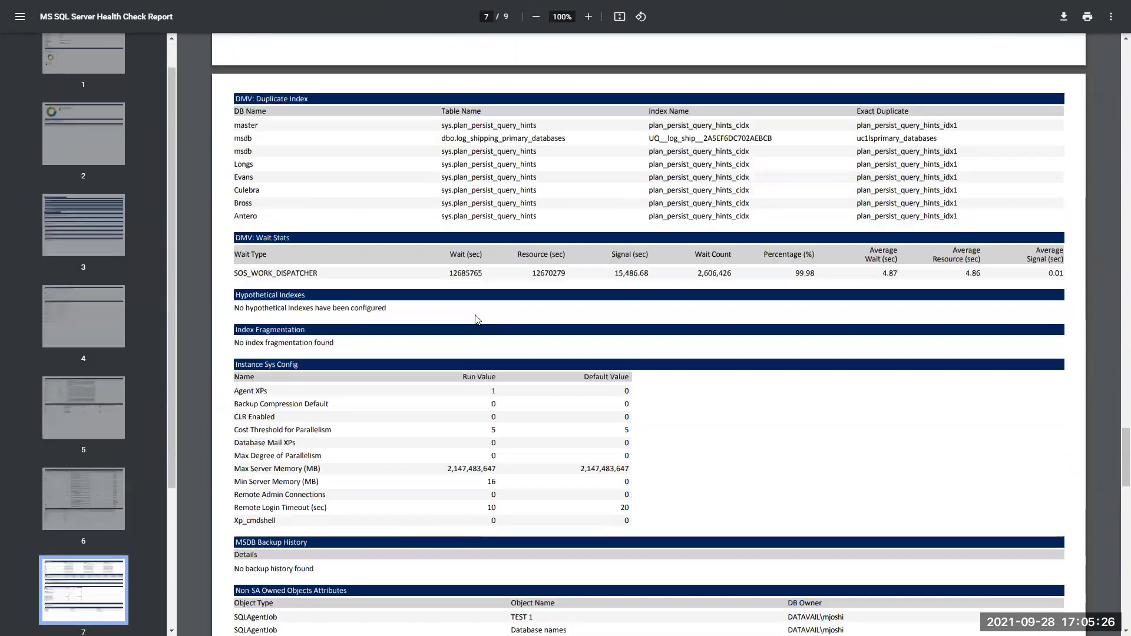
scroll(474, 321, down, 11)
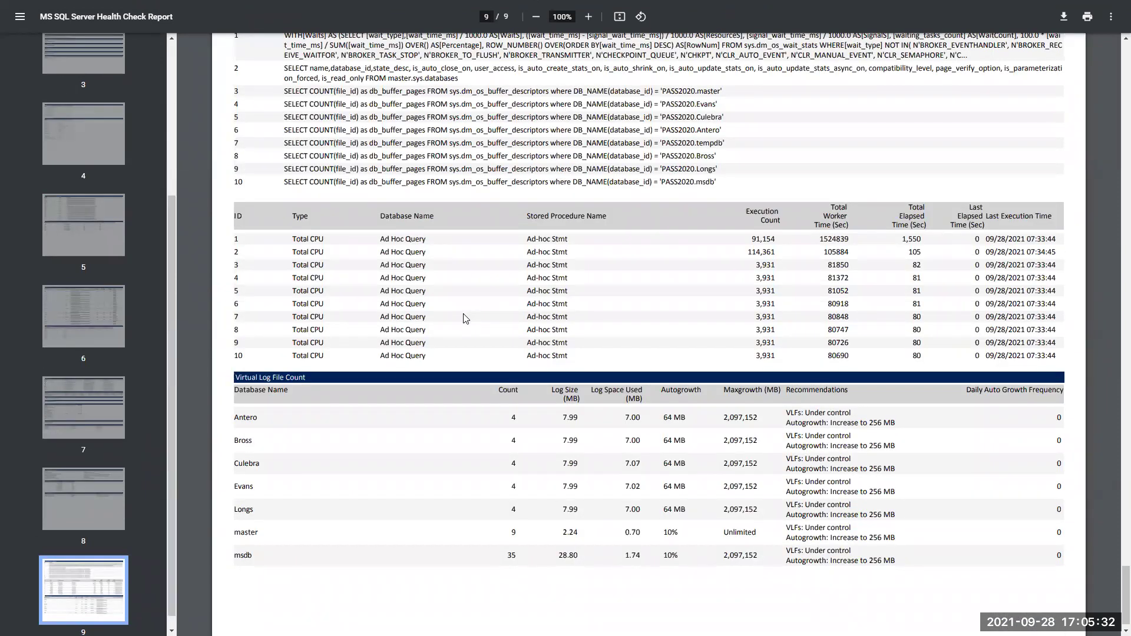
Step: Examine the "DMV: Top 10 Most Costly SQL Queries" section and return to the first page of the health check report
scroll(468, 317, up, 5)
drag(236, 303, 371, 301)
click(369, 347)
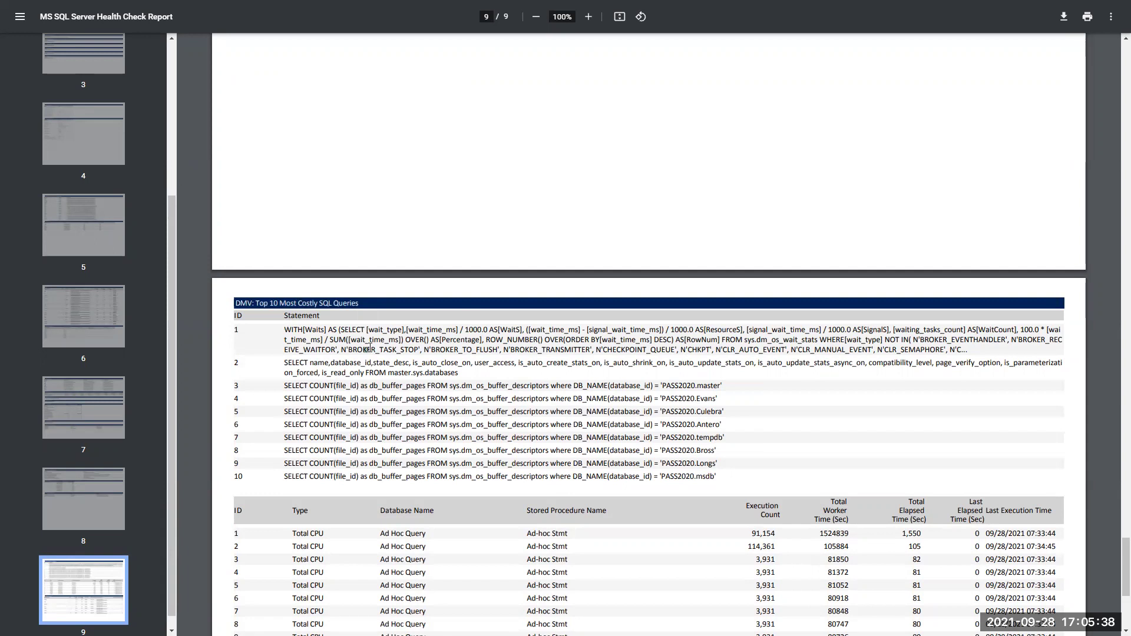
scroll(369, 347, down, 4)
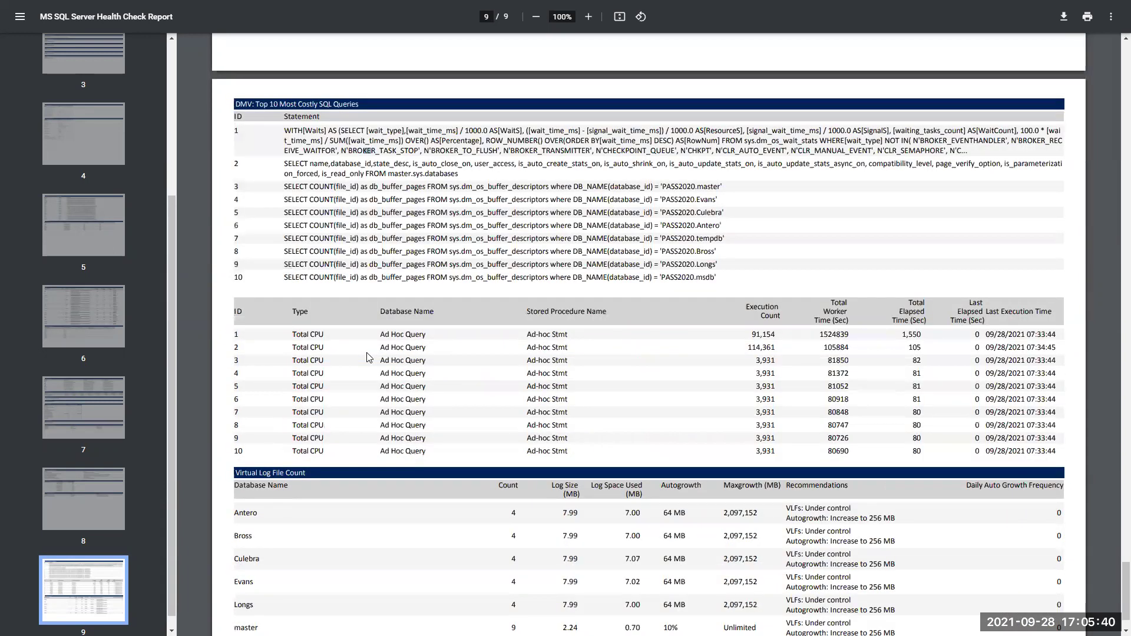
scroll(365, 353, up, 20)
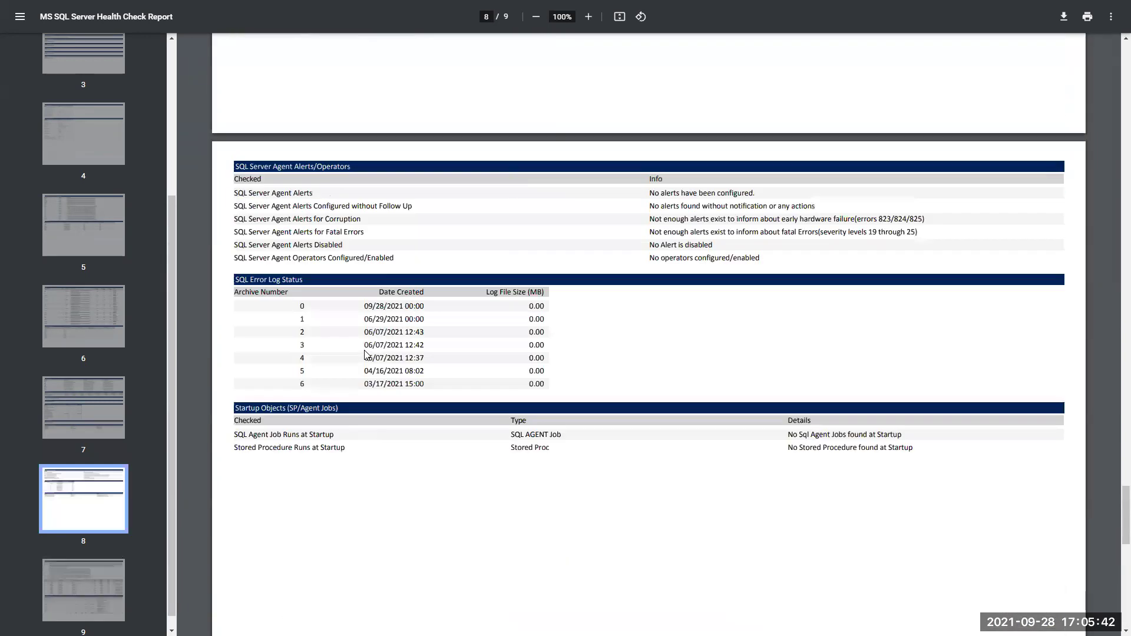
scroll(365, 354, up, 20)
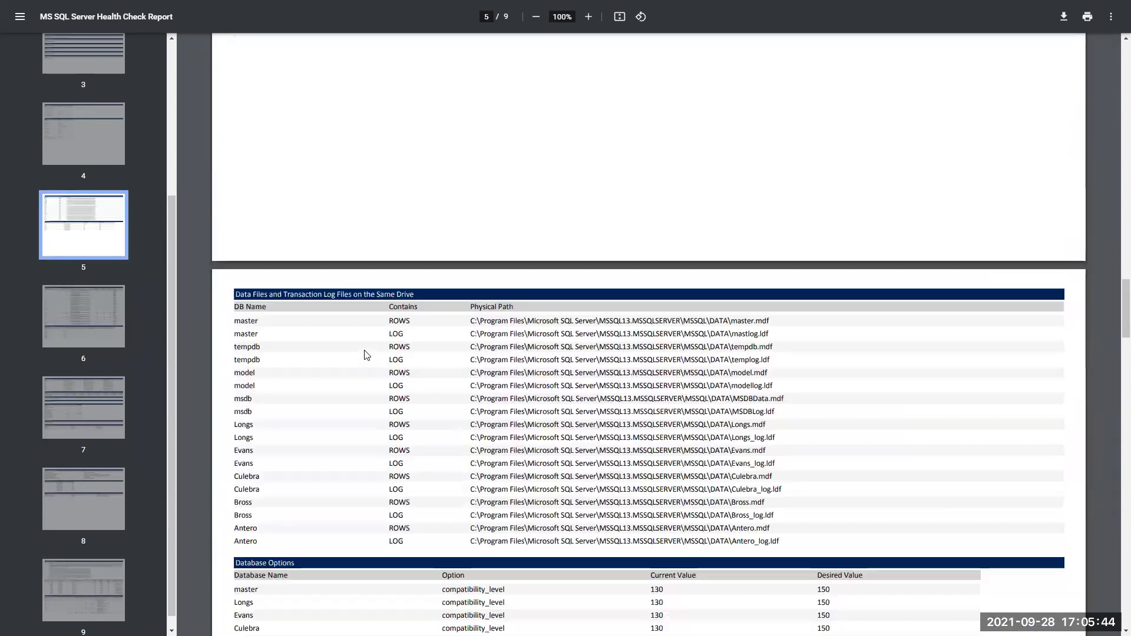
scroll(365, 354, up, 20)
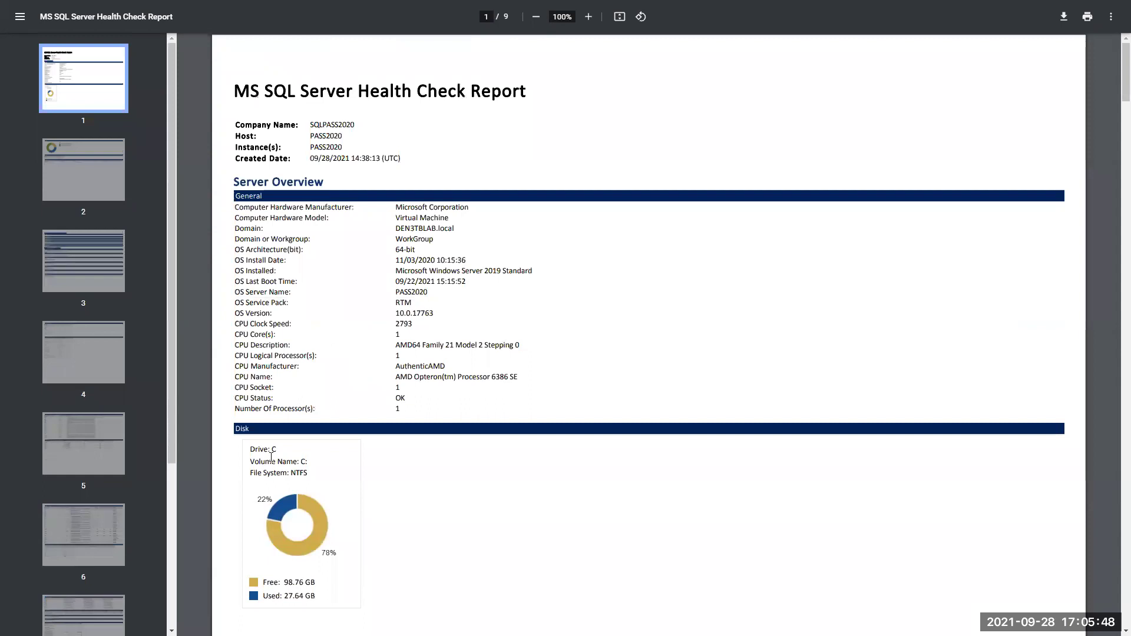
key(F11)
key(alt+Tab)
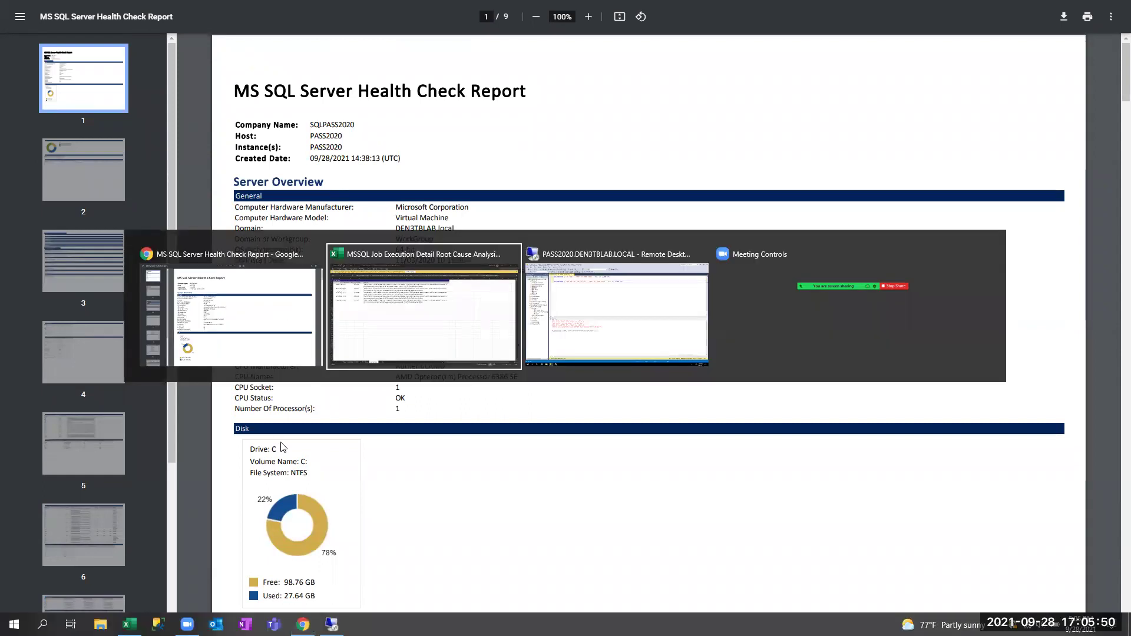
key(alt+Tab)
key(alt+Tab)
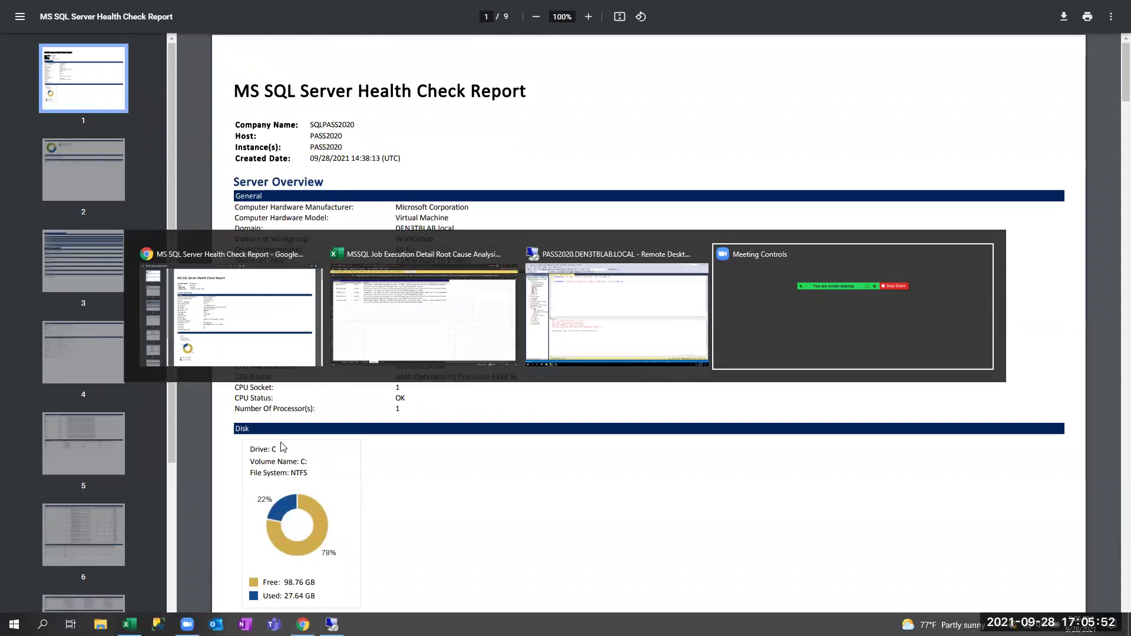
key(alt+Tab)
key(alt+Tab)
key(alt+Tab)
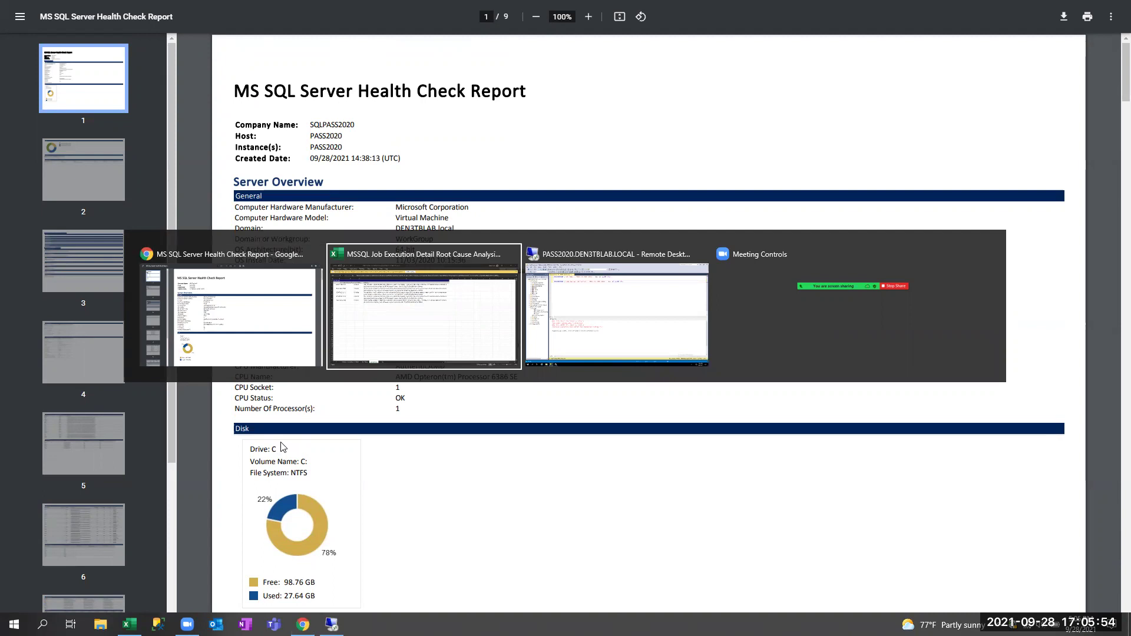
key(alt+Tab)
key(alt+Tab)
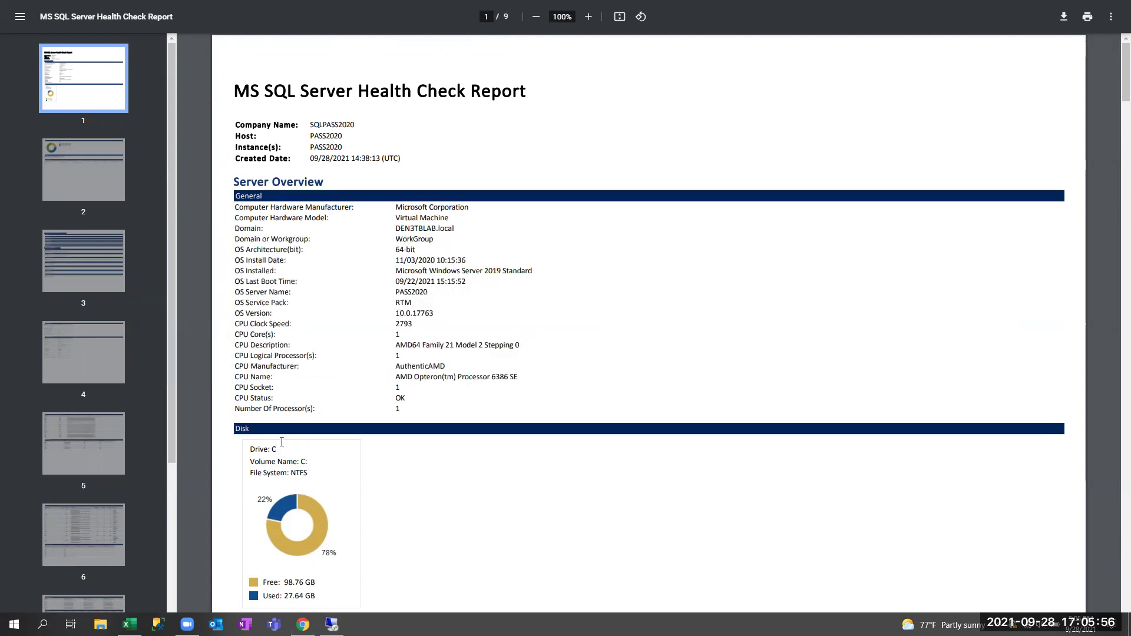
Step: Bring up the TechBoost Performance Monitoring page and switch to SQL Server Management Studio on the PASS2020 remote desktop
mouse_move(553, 1)
click(564, 43)
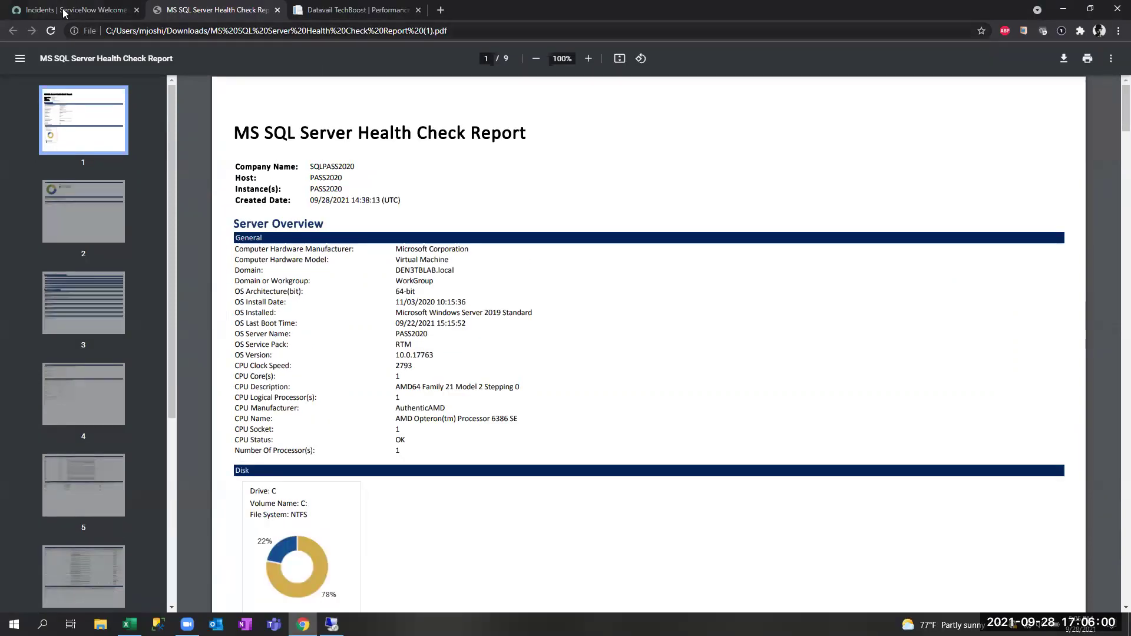
click(337, 13)
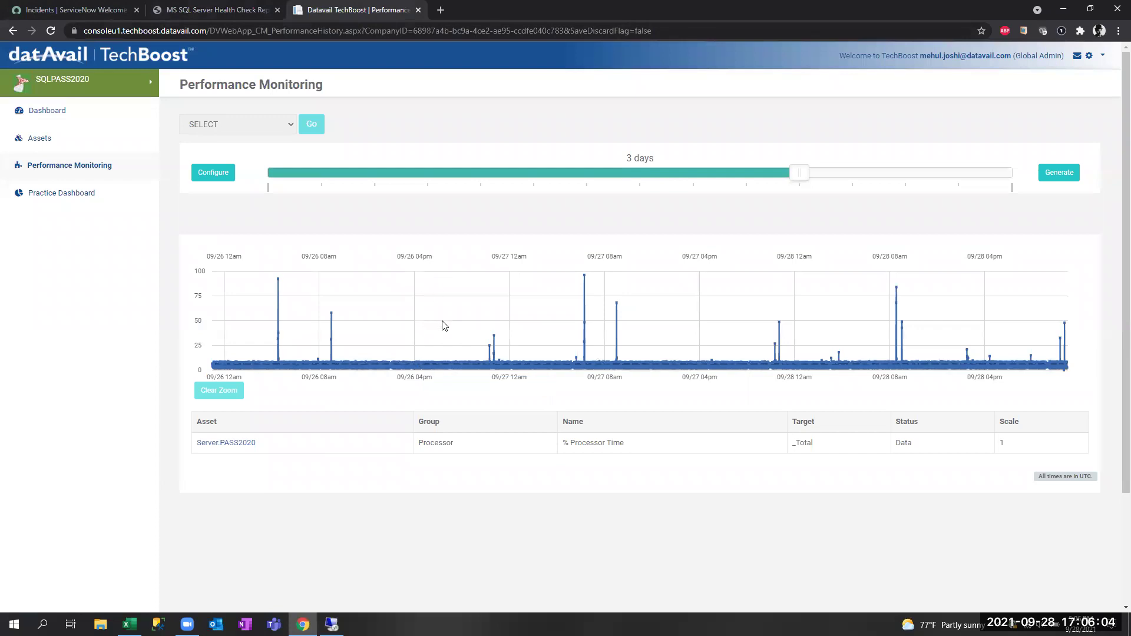
click(331, 623)
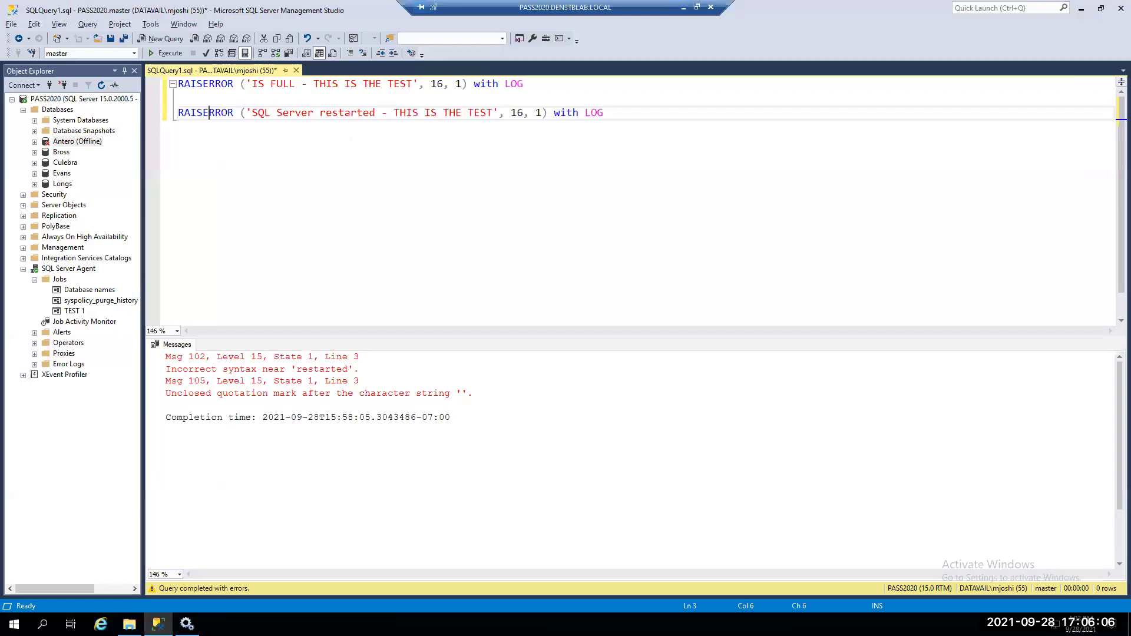